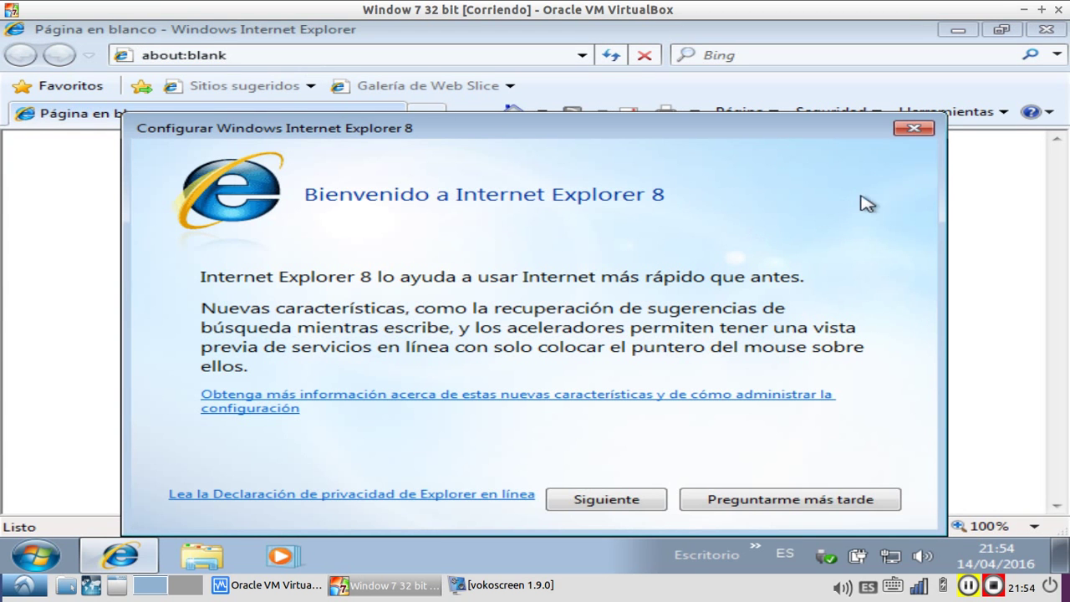
Step: Dismiss the browser's welcome setup dialog and go to google.com
left_click(914, 131)
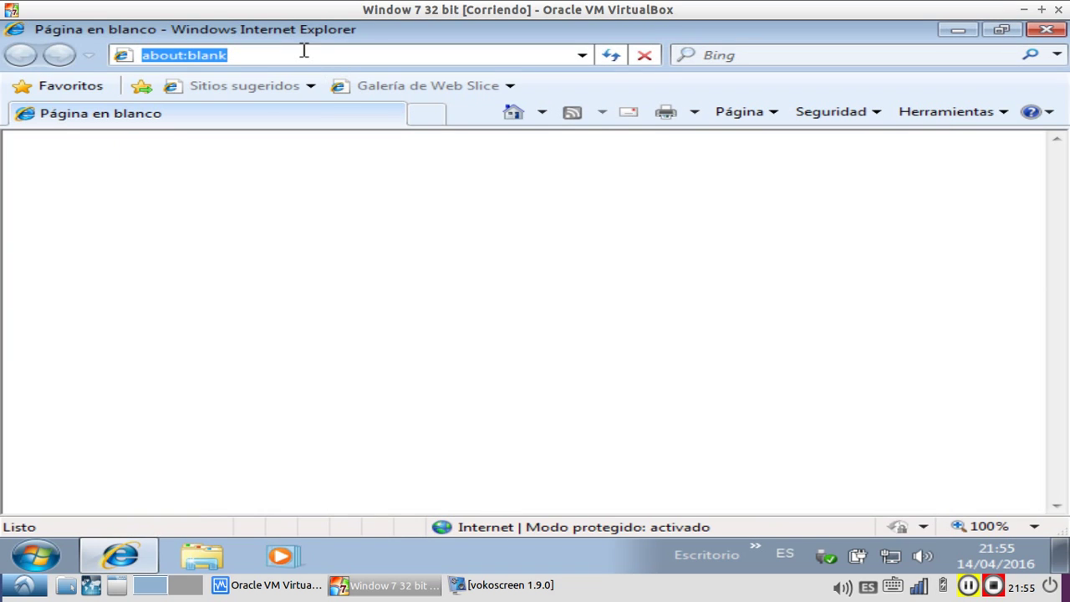
type("goo")
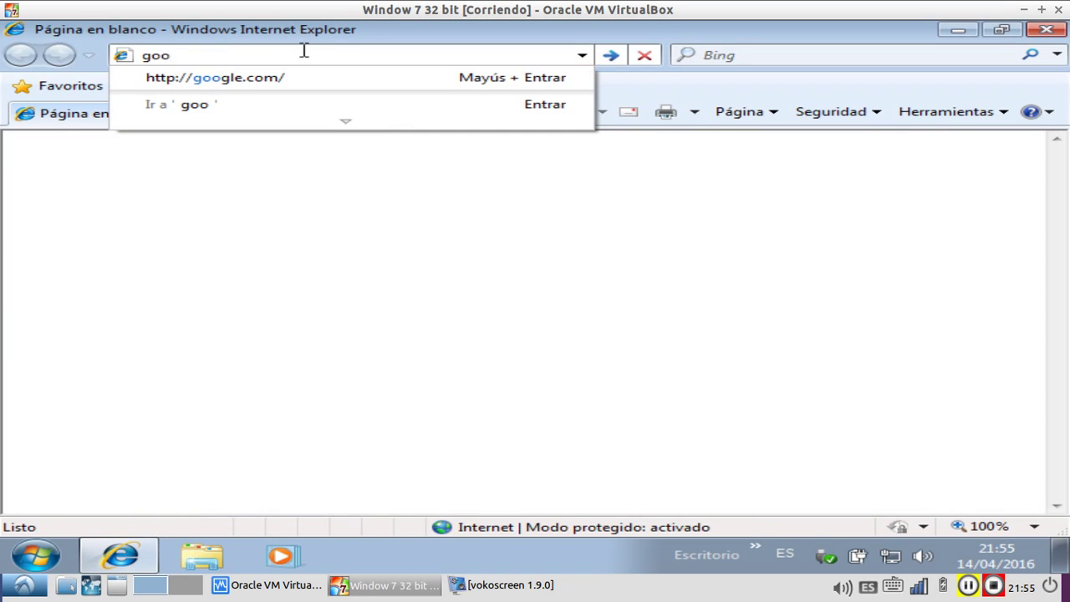
left_click(302, 78)
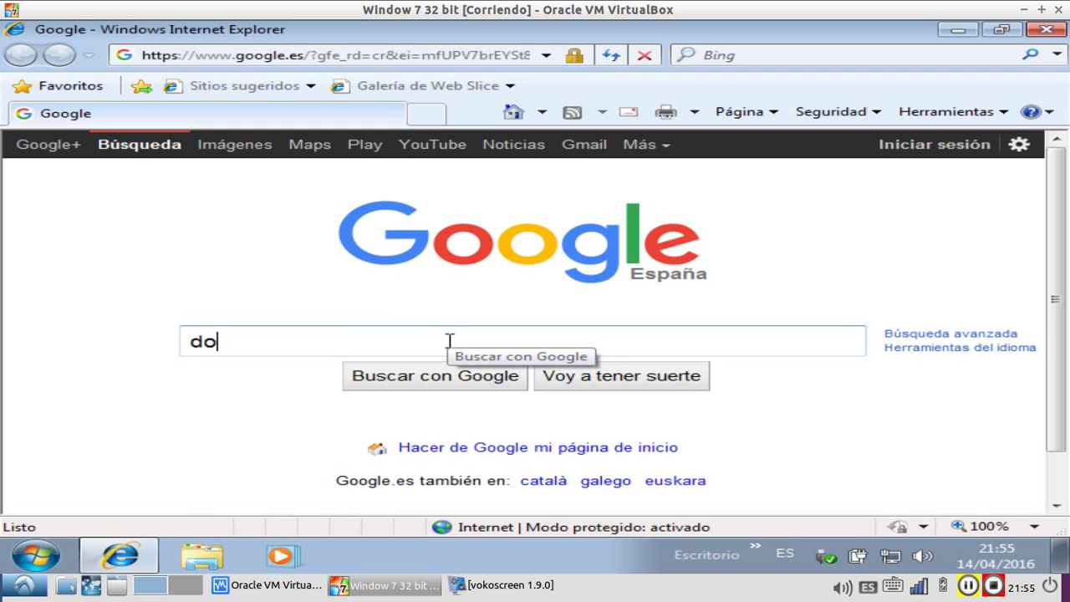
type("w")
key("BackSpace")
key("BackSpace")
key("BackSpace")
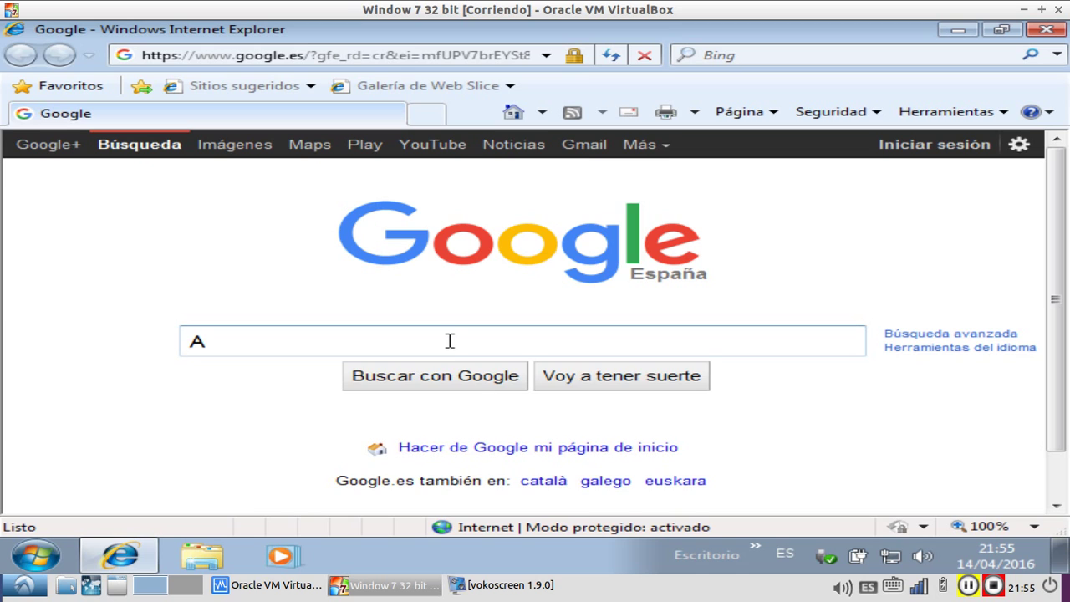
Step: Search Google for "Android studio download" and open the "Download Android Studio and SDK Tools" result on developer.android.com
type("Andro")
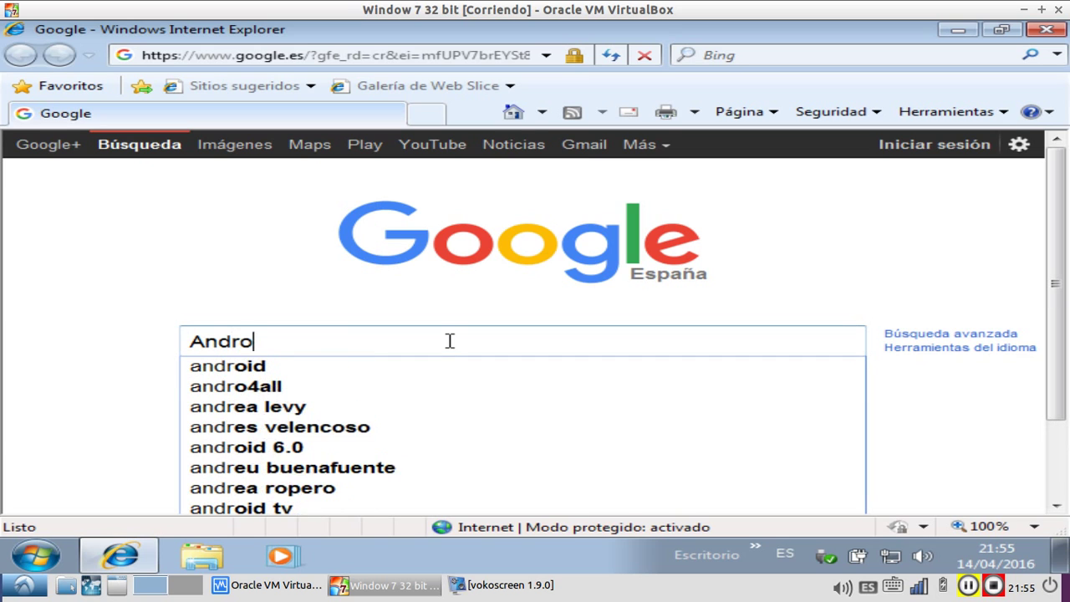
type("id s")
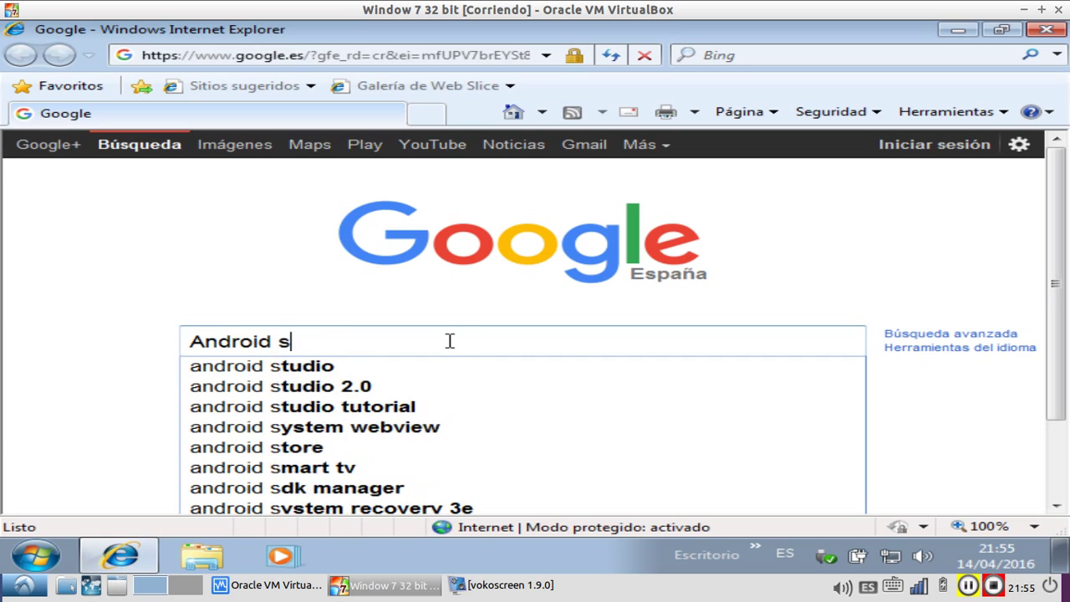
type("tui")
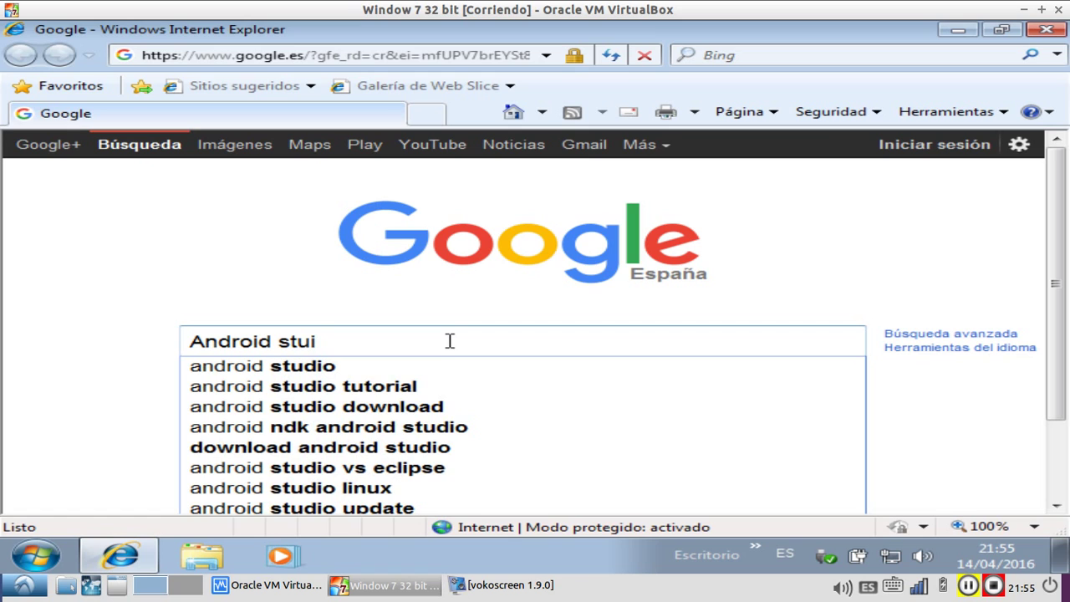
key("BackSpace")
type("dio ")
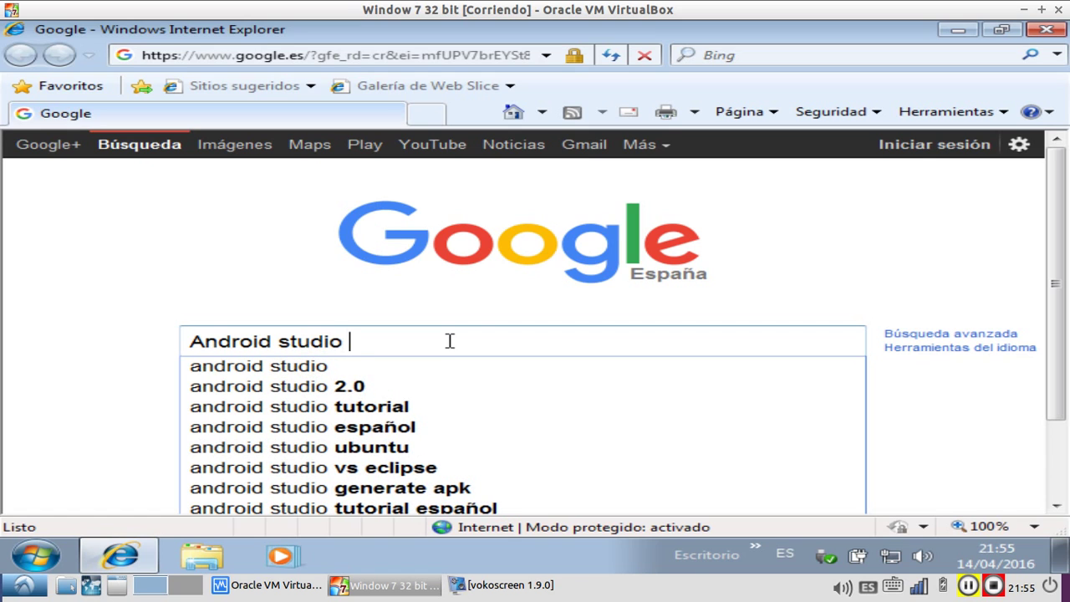
type("do")
type("w")
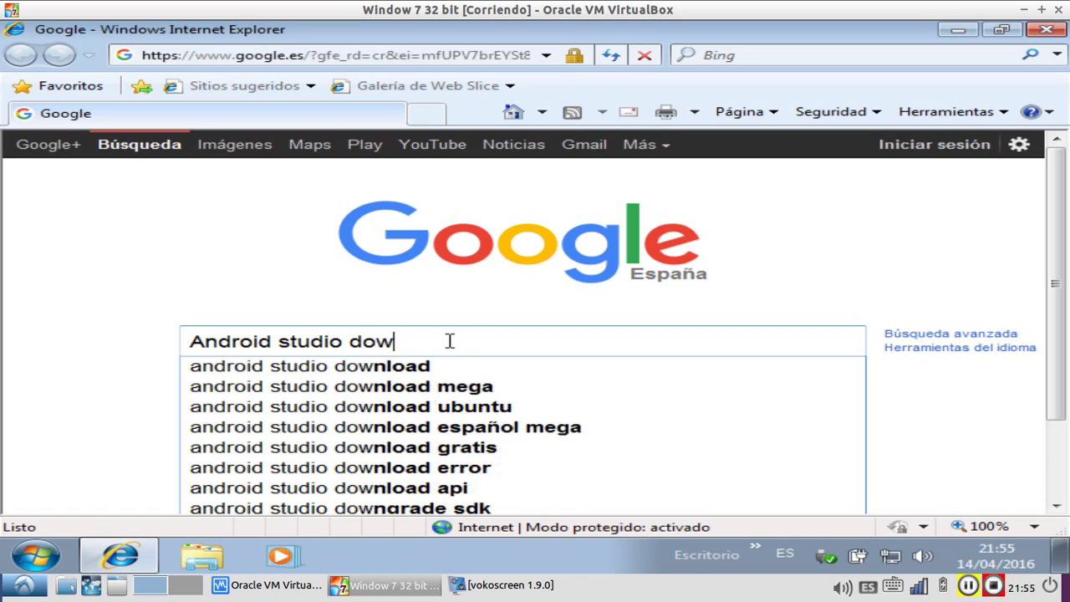
type("nloa")
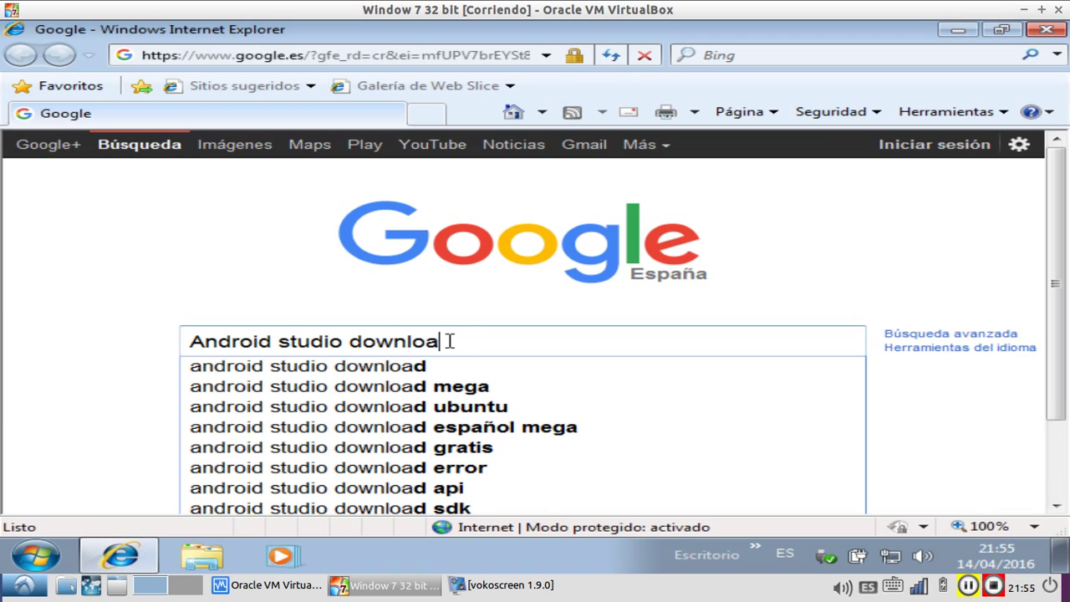
type("d in ")
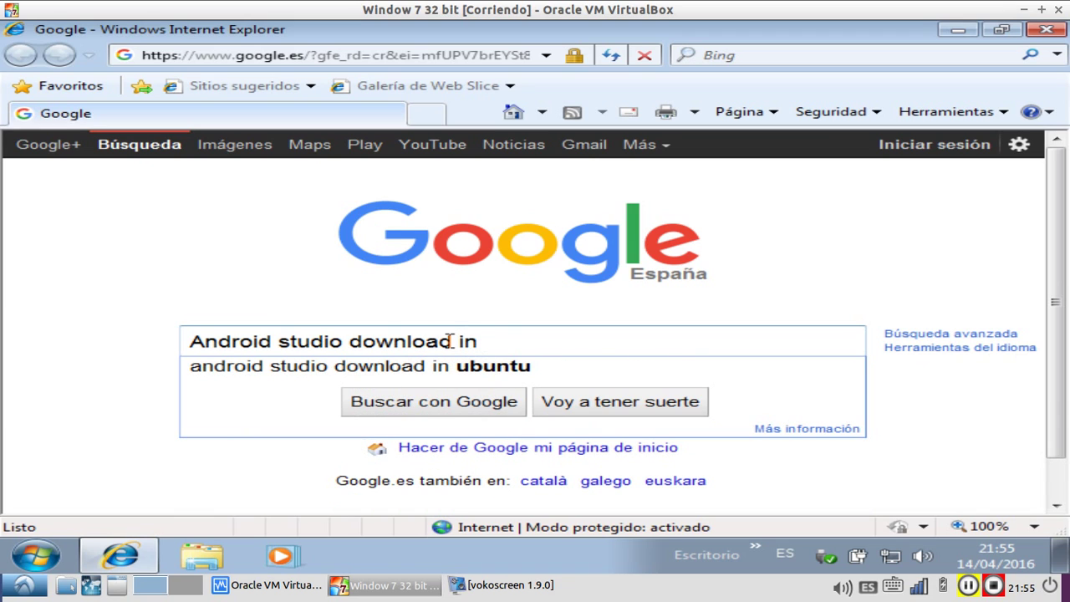
type("win")
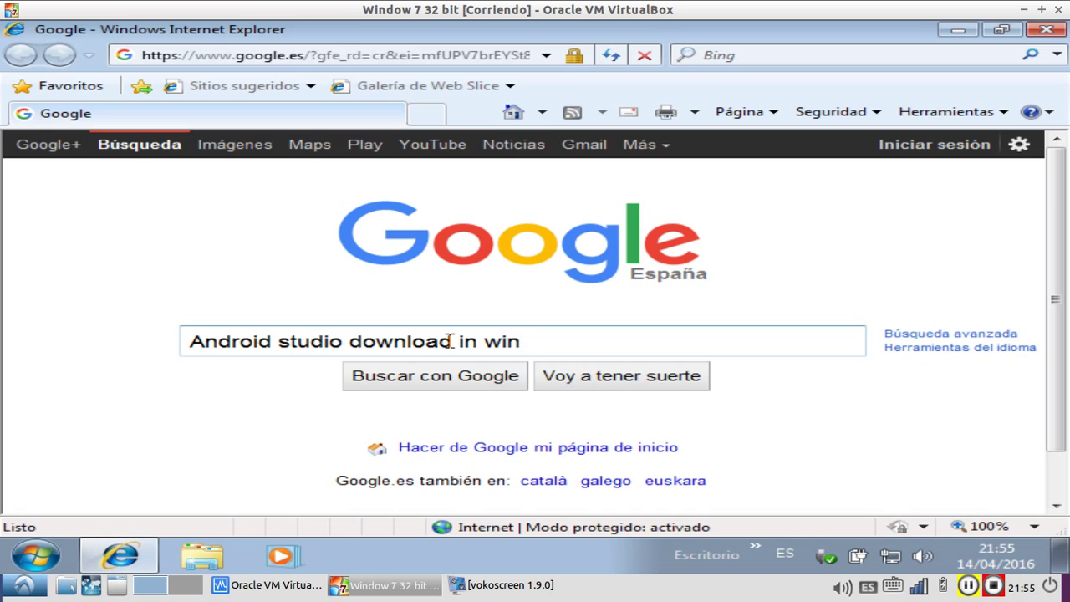
key("BackSpace")
key("BackSpace")
key("BackSpace")
key("BackSpace")
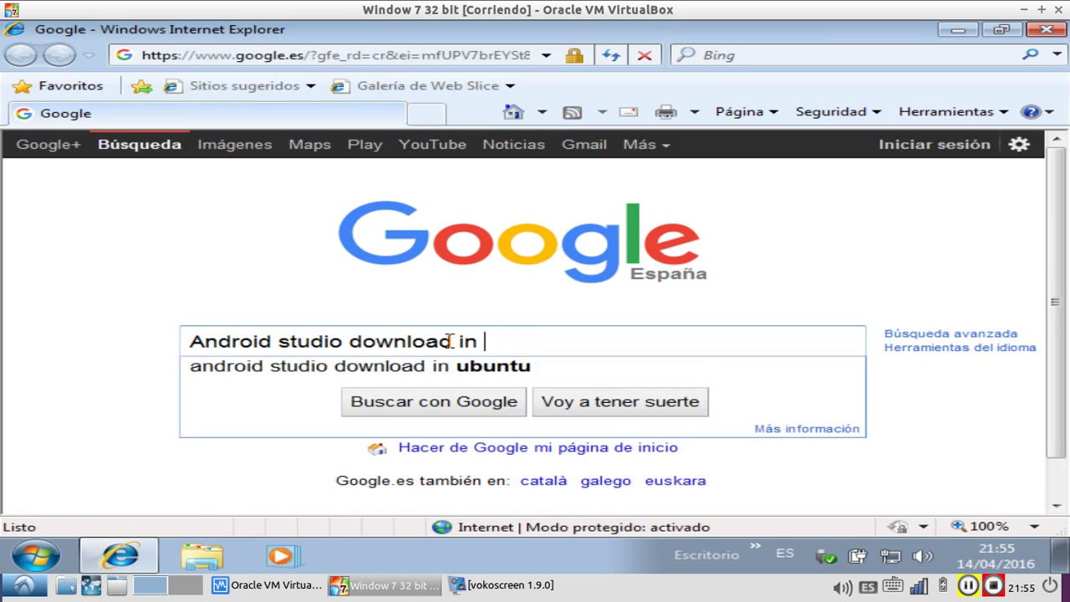
key("Return")
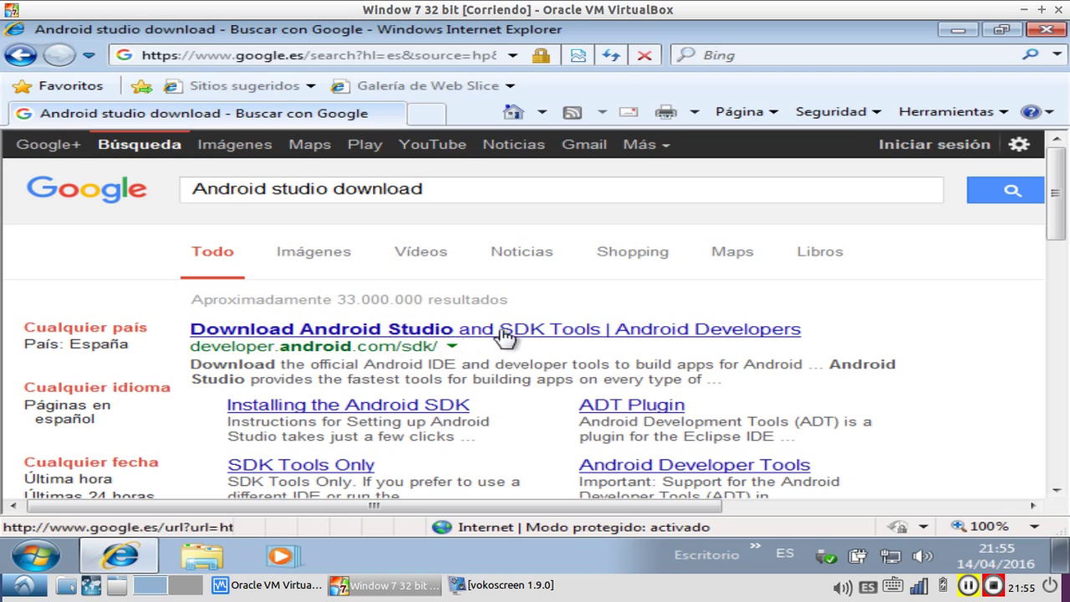
left_click(336, 336)
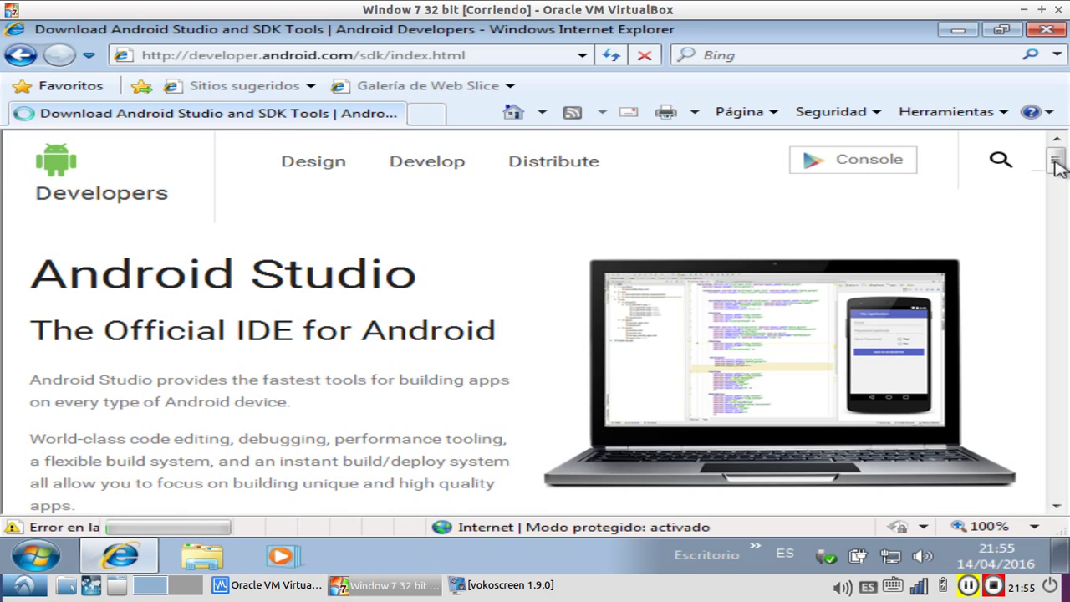
Step: Review the Windows system requirements for minimum RAM, disk space and screen resolution, dismissing the Action Center notification
left_click_drag(1056, 165, 1059, 355)
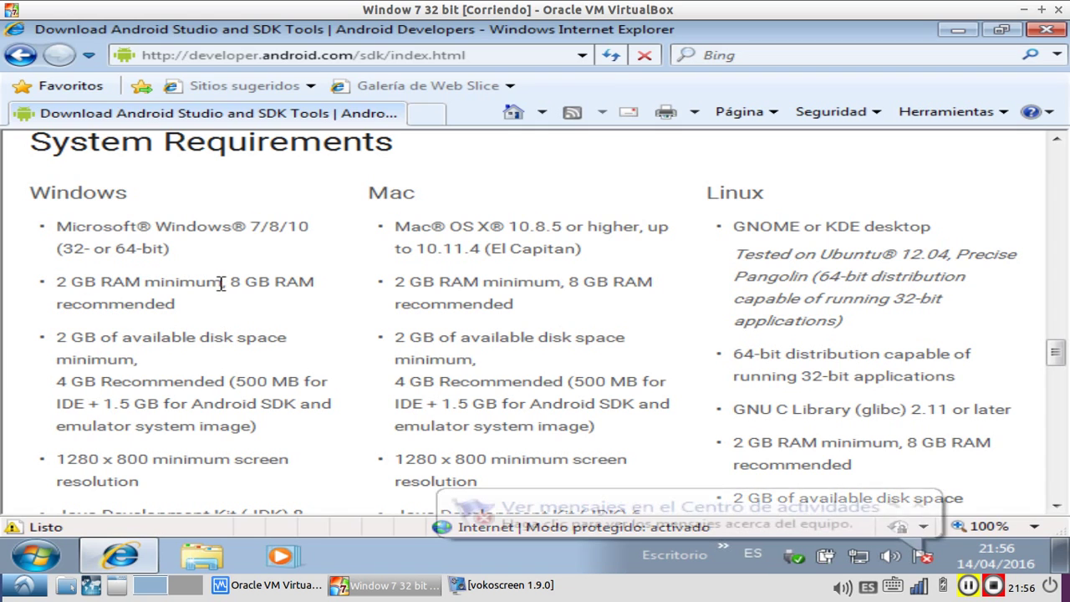
left_click_drag(221, 284, 55, 284)
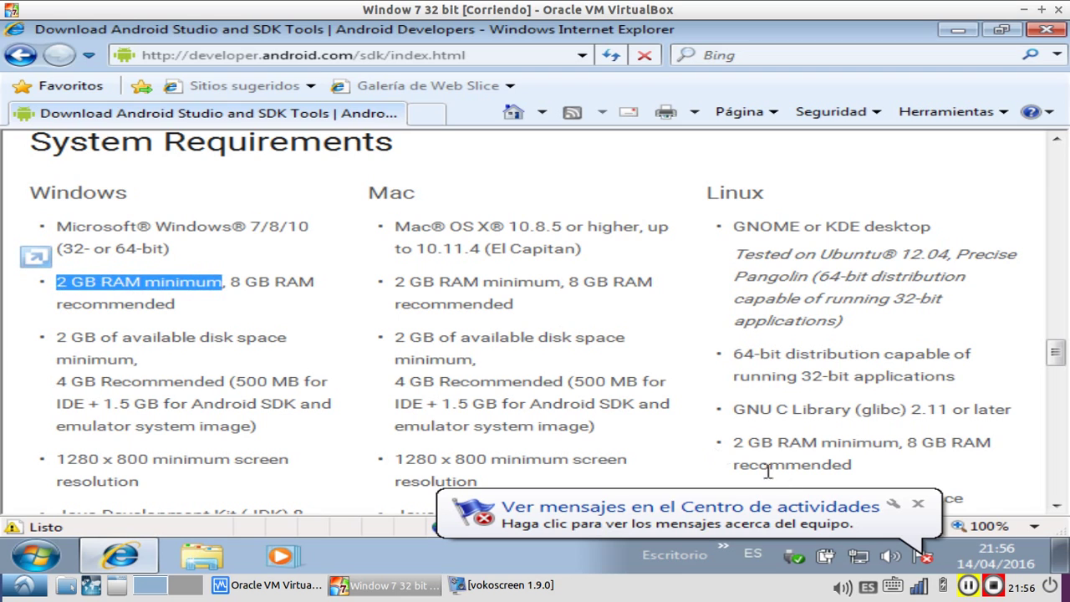
left_click(919, 507)
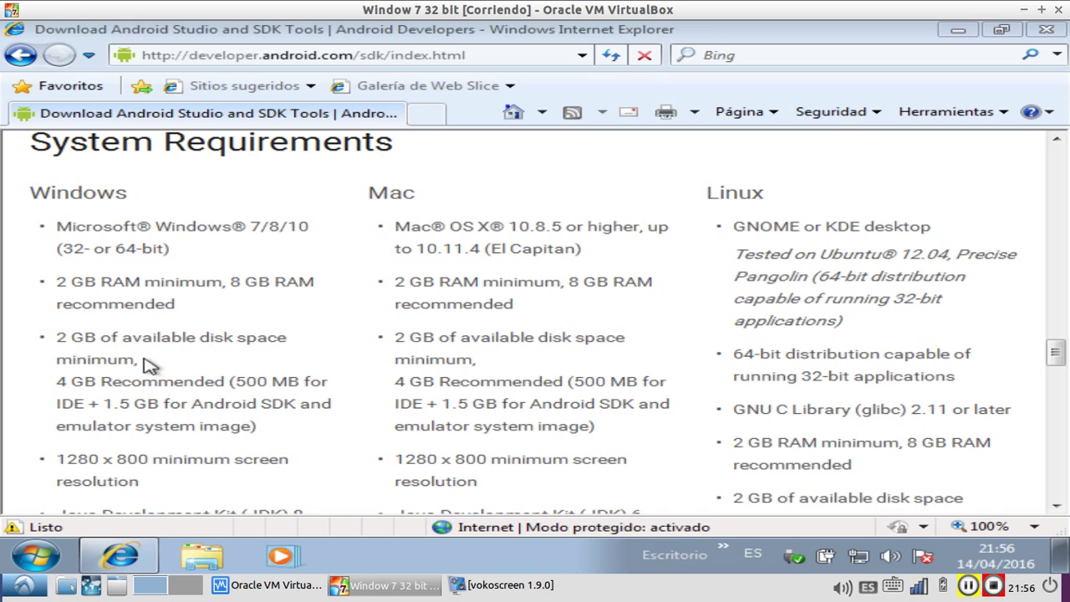
left_click_drag(129, 358, 54, 338)
left_click_drag(149, 462, 65, 459)
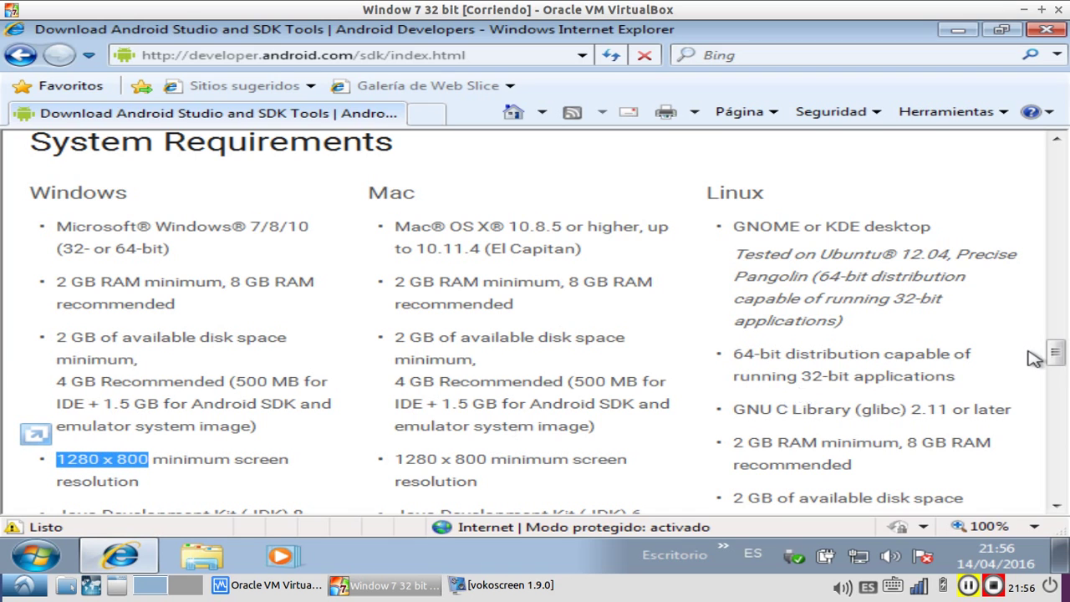
Step: Open the Download Android Studio 2.0 for Windows link in a new tab and switch to that tab
left_click_drag(1057, 352, 1031, 183)
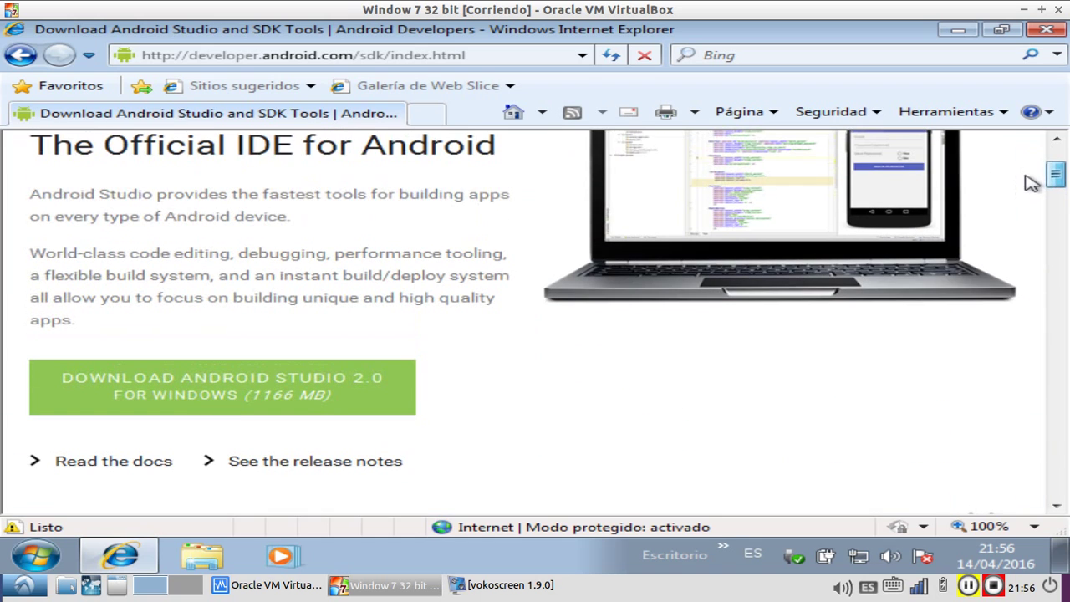
right_click(264, 387)
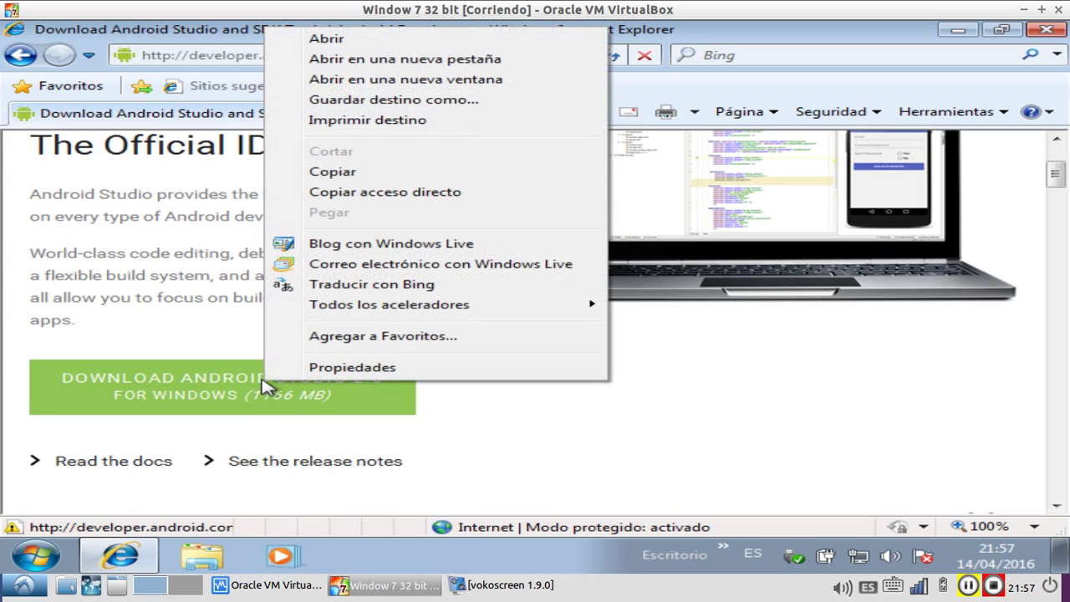
left_click(388, 59)
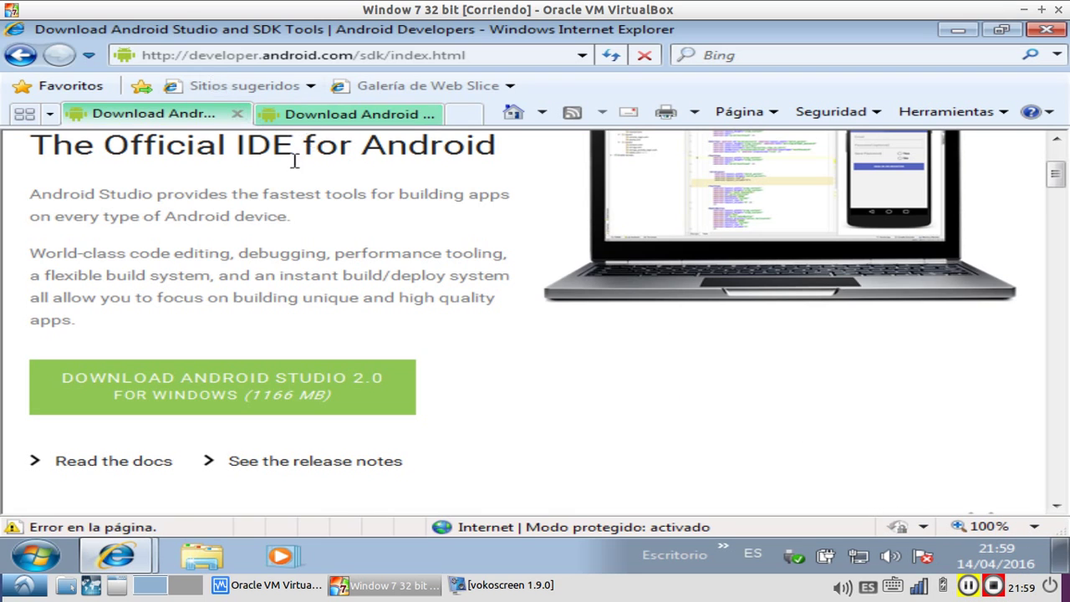
left_click(338, 114)
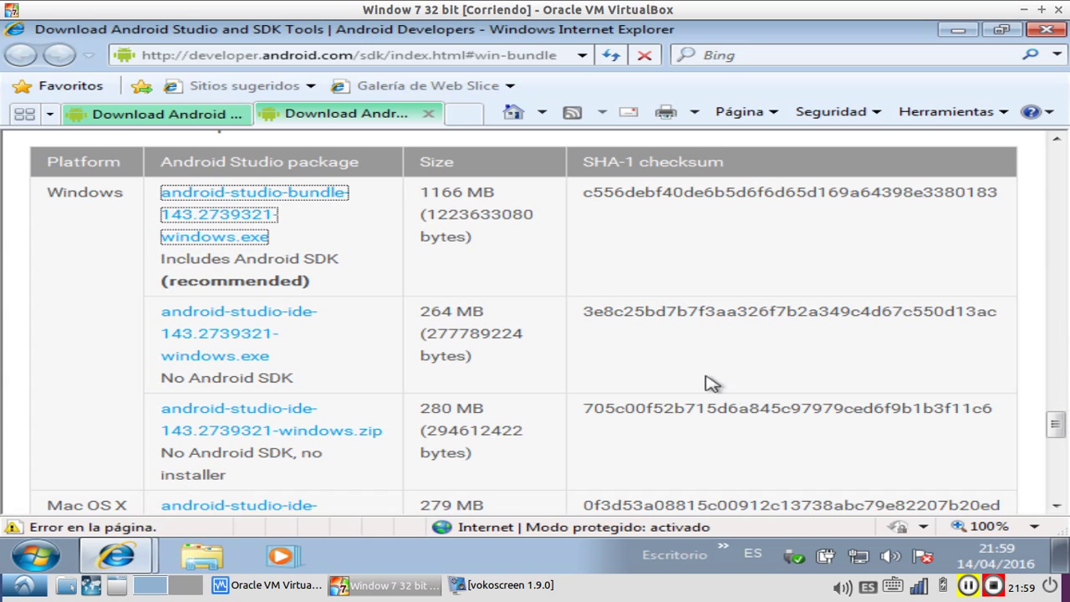
Step: Examine the Windows entry in the package table, highlighting its SDK note, recommendation and platform
left_click_drag(343, 259, 216, 260)
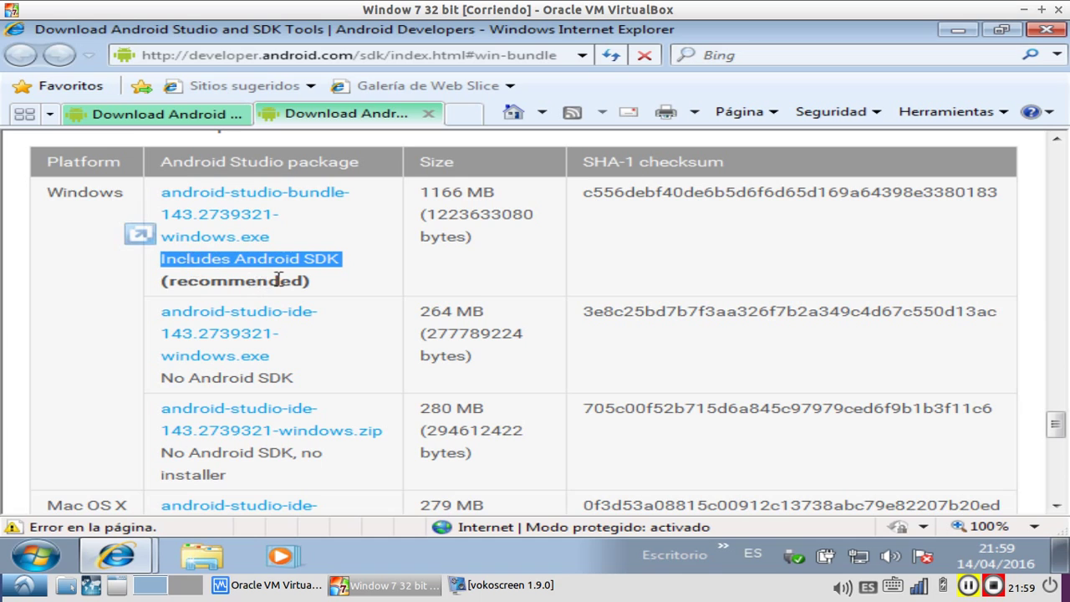
left_click_drag(308, 282, 155, 282)
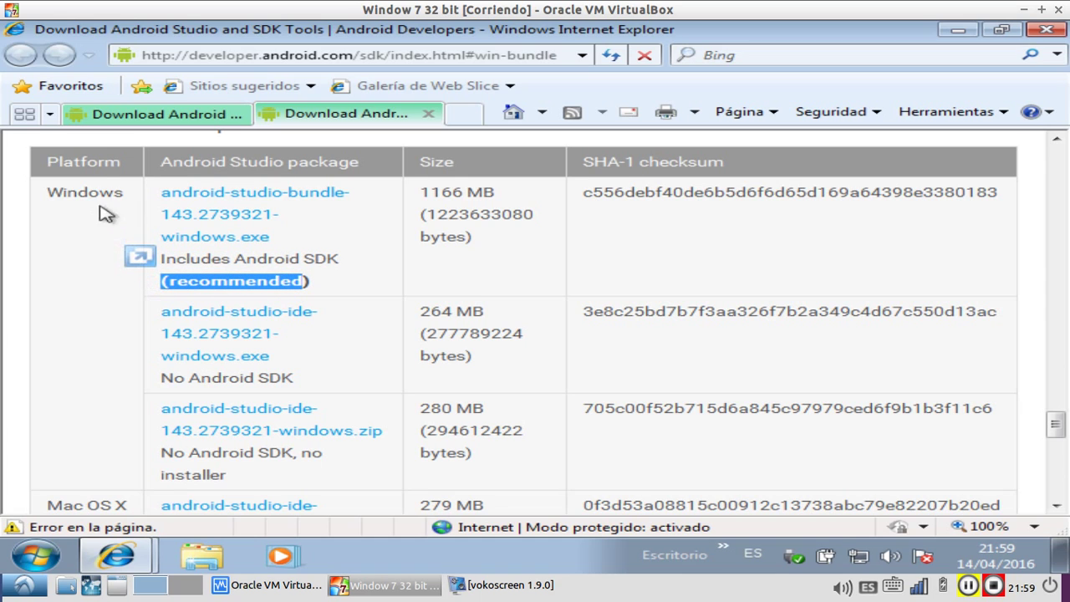
left_click_drag(124, 193, 46, 192)
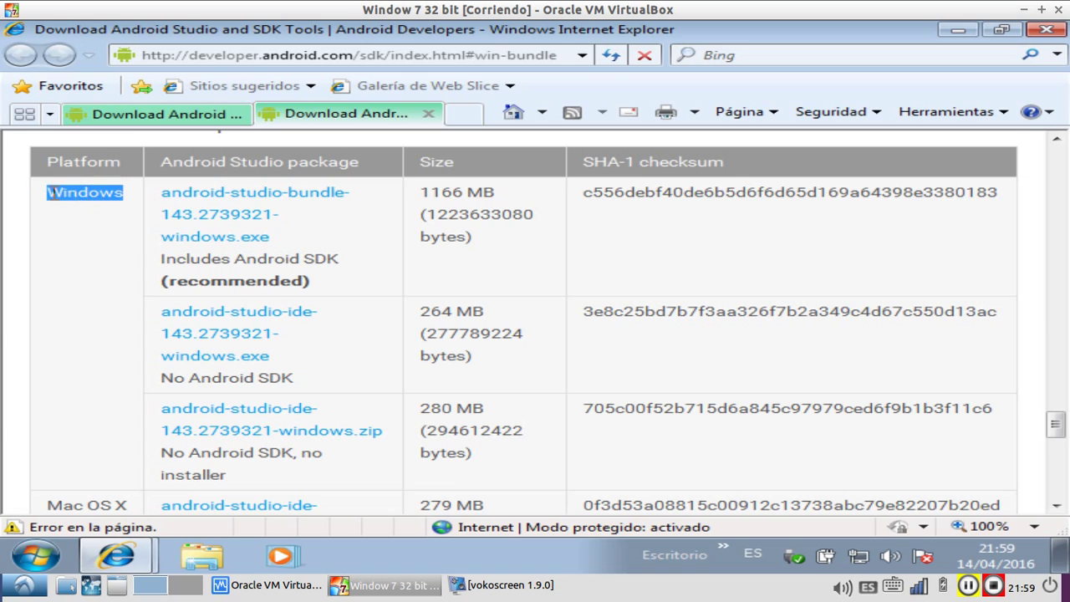
left_click(262, 229)
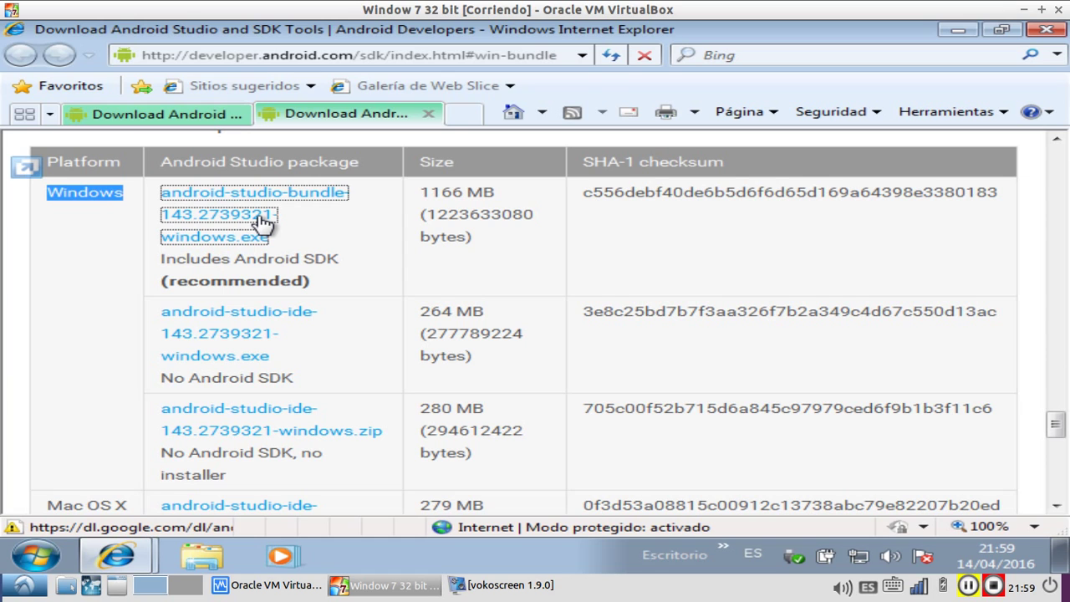
right_click(262, 215)
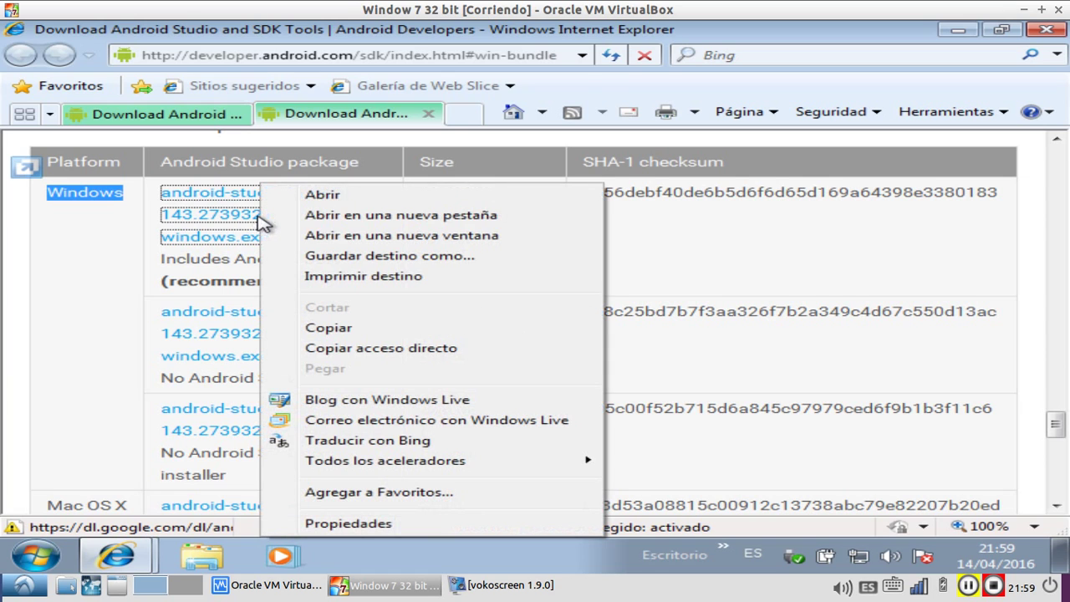
left_click(344, 224)
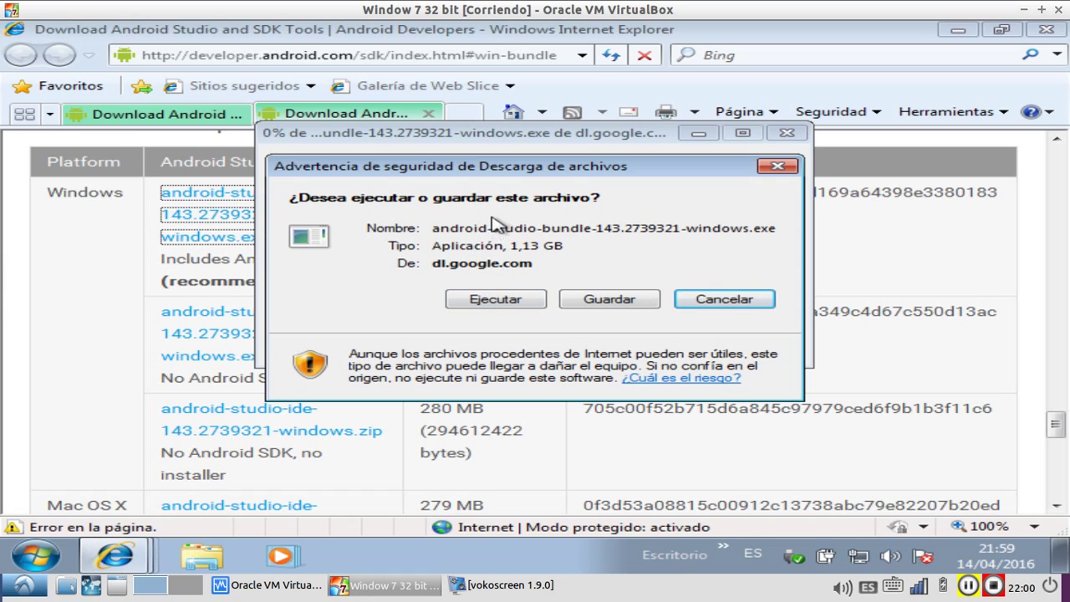
left_click(609, 301)
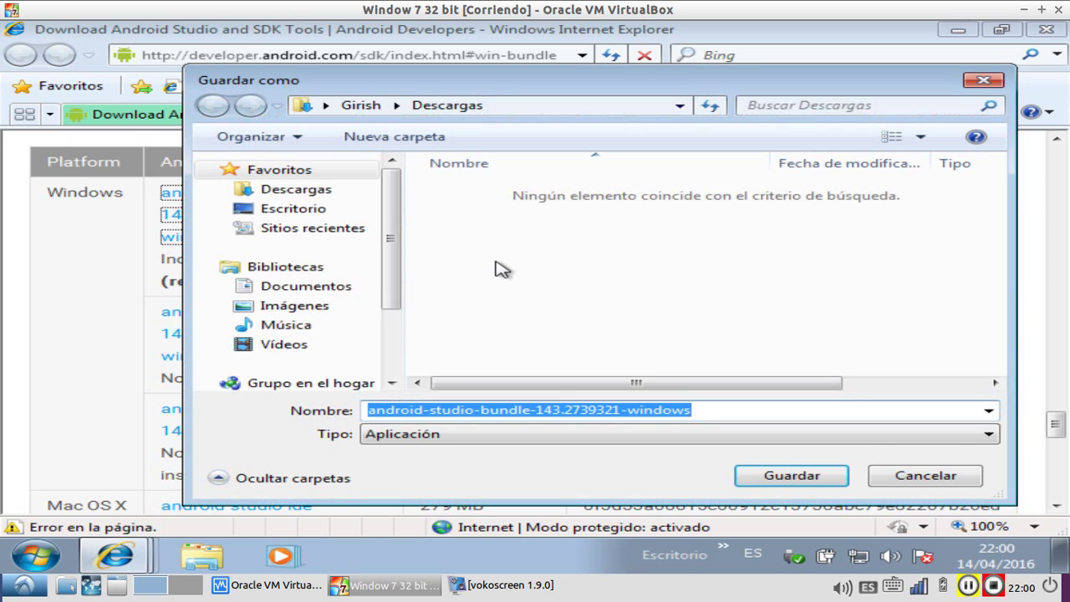
left_click(311, 191)
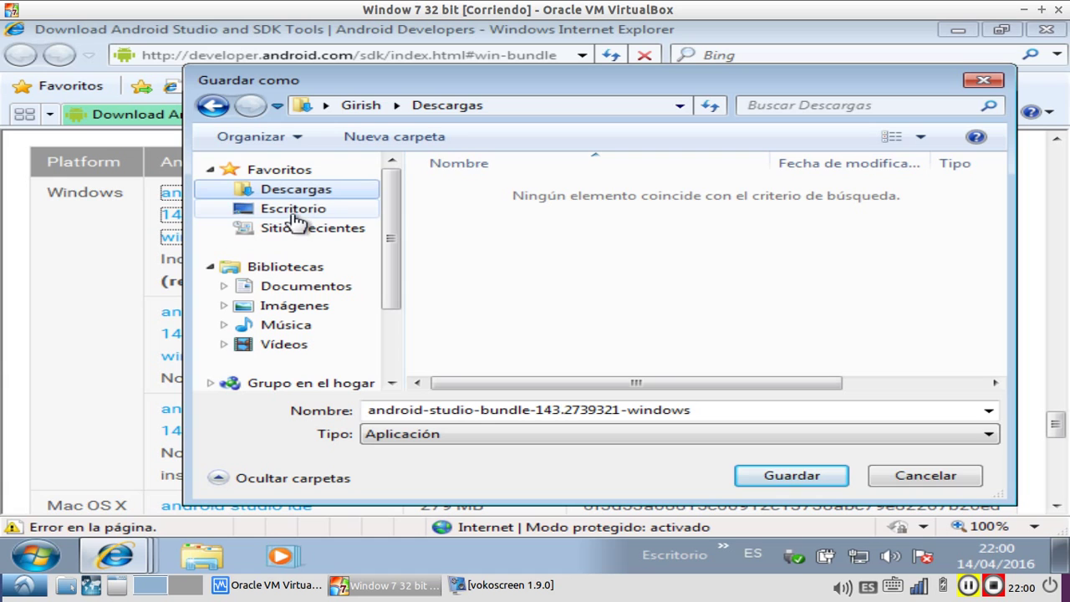
left_click(294, 218)
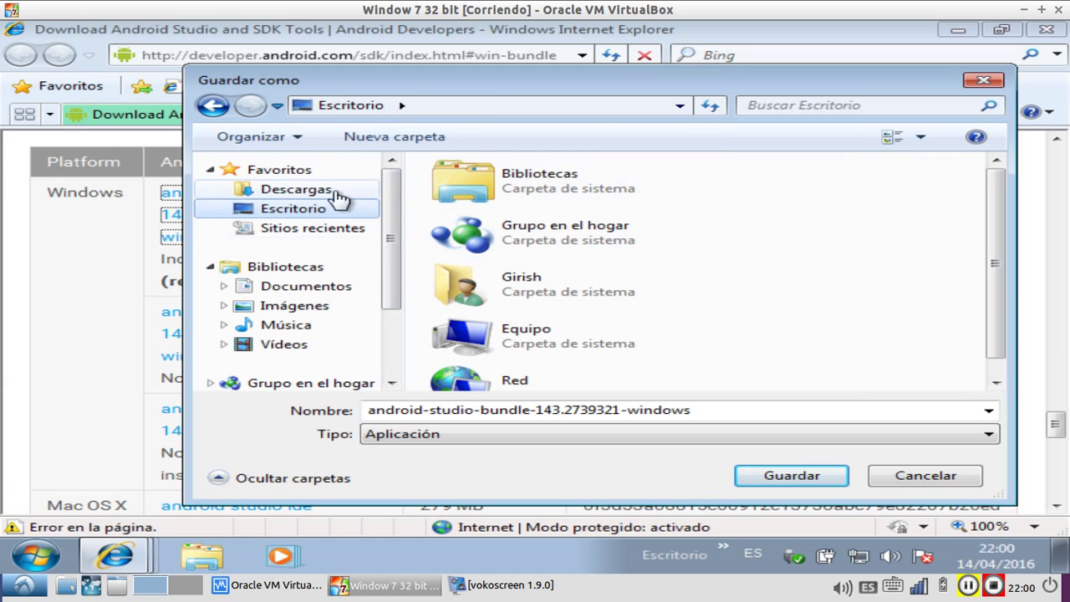
left_click(324, 195)
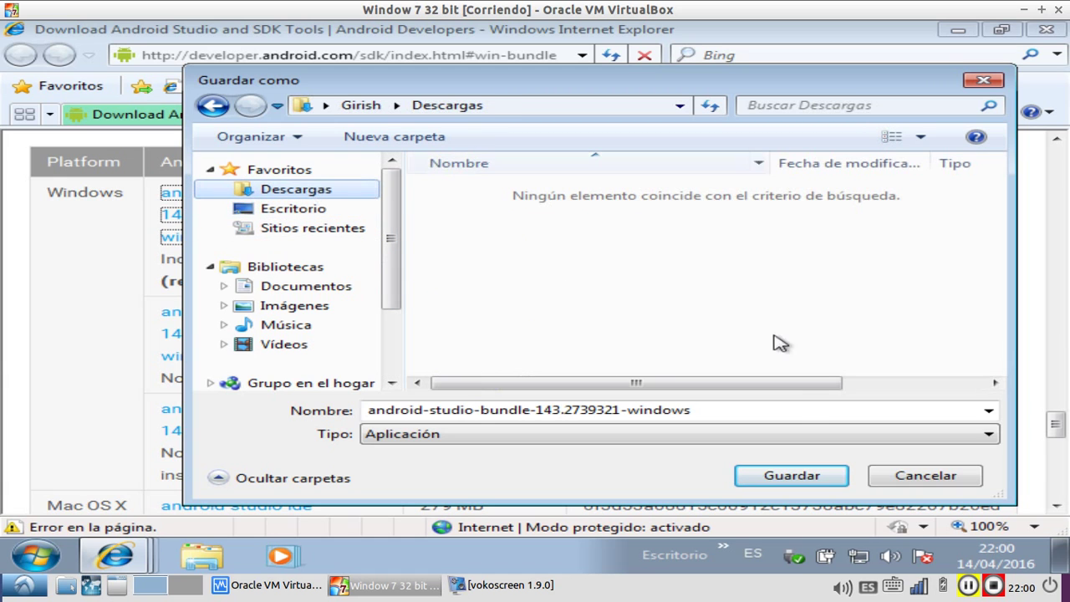
left_click(919, 480)
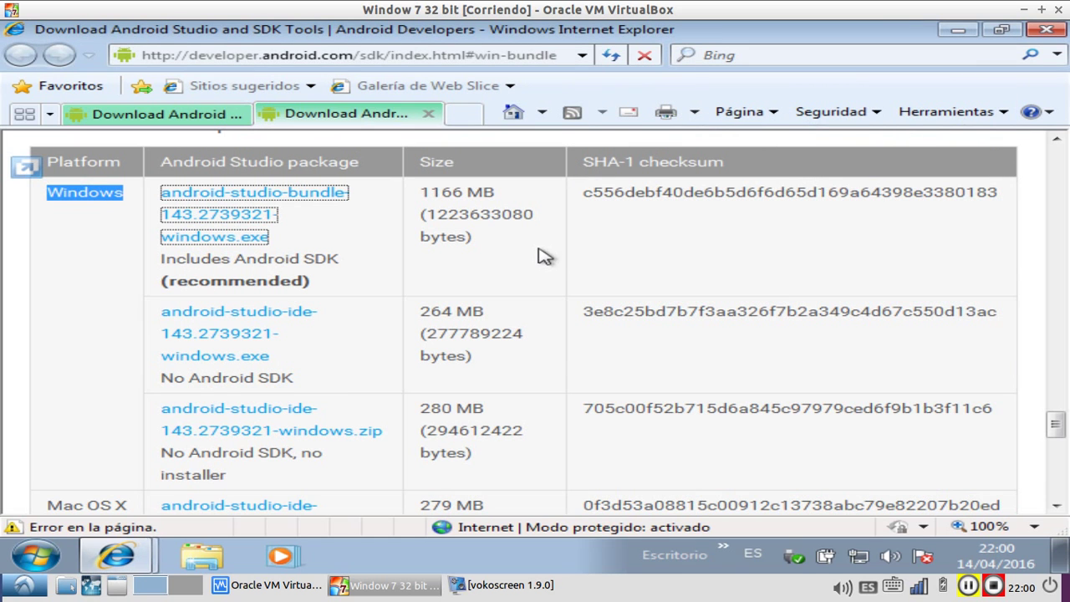
Step: Open the android-studio-bundle-143.2739321-windows.exe link in a new tab and choose to run the file from its download prompt
right_click(299, 197)
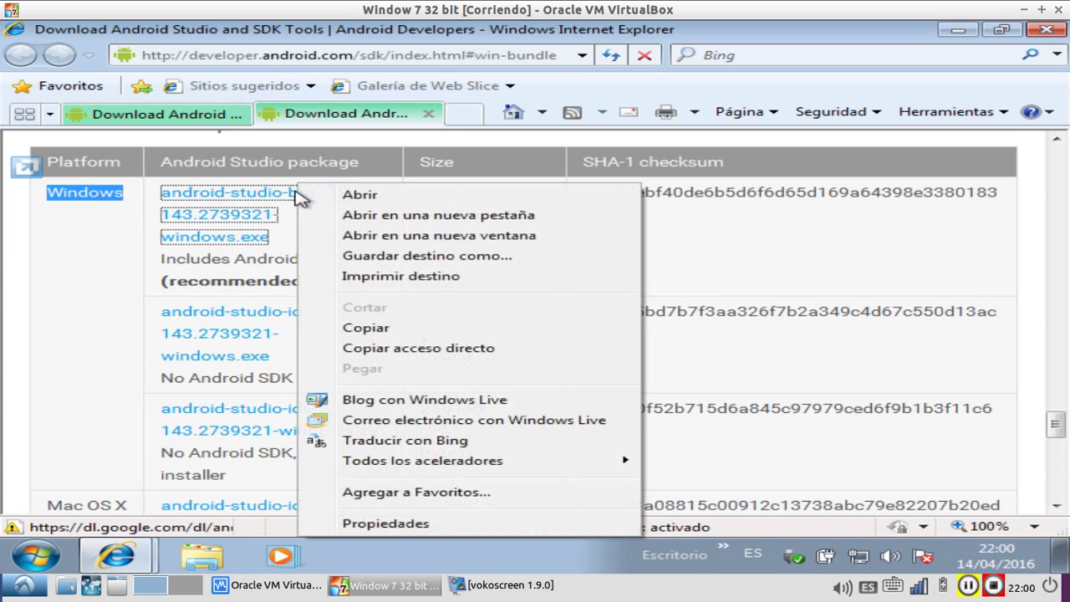
left_click(361, 216)
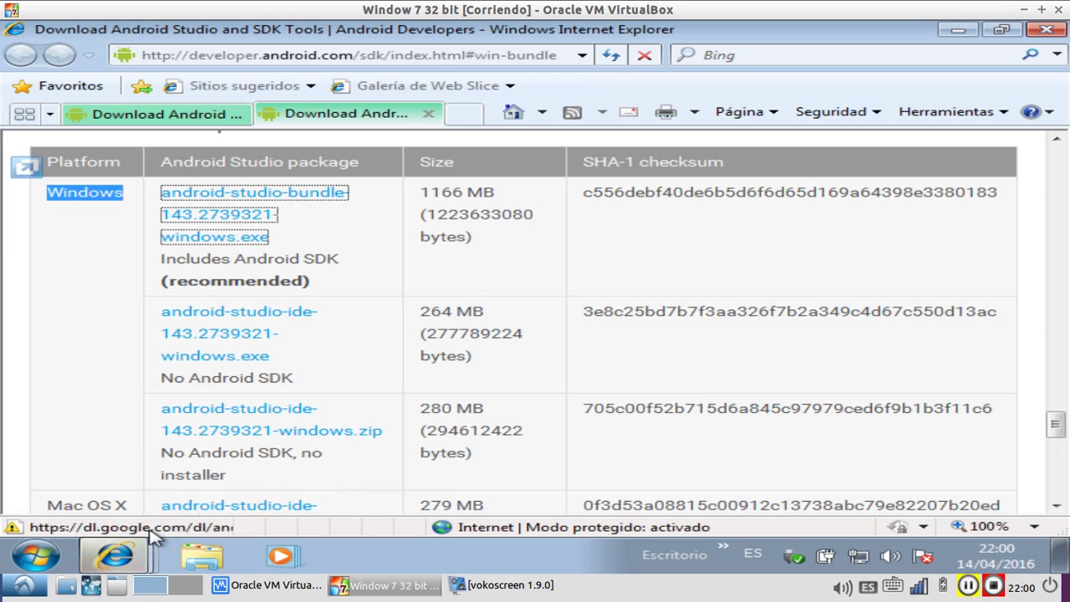
mouse_move(144, 558)
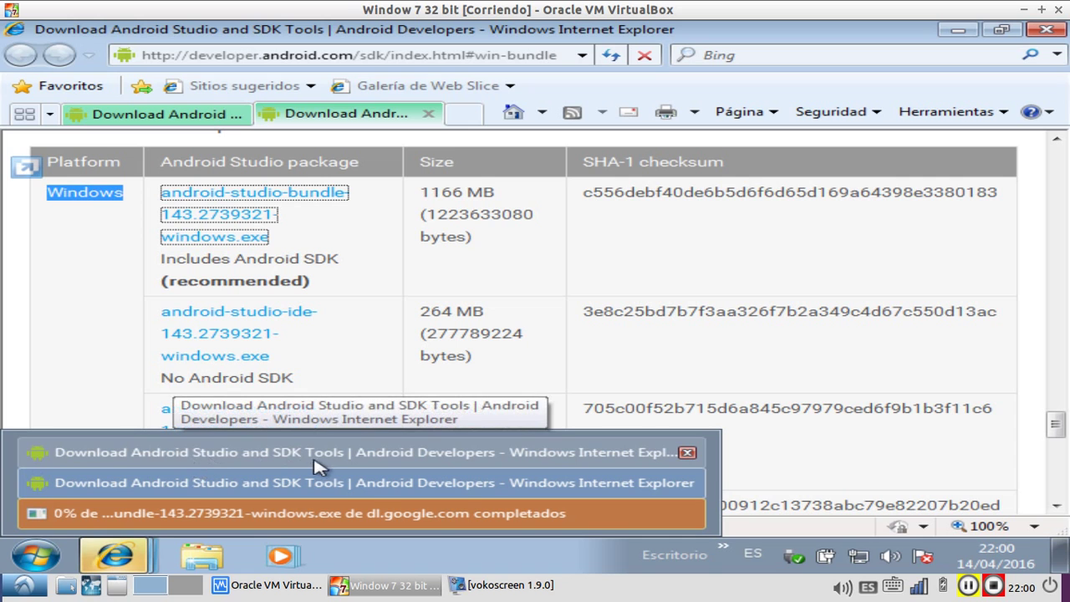
left_click(416, 522)
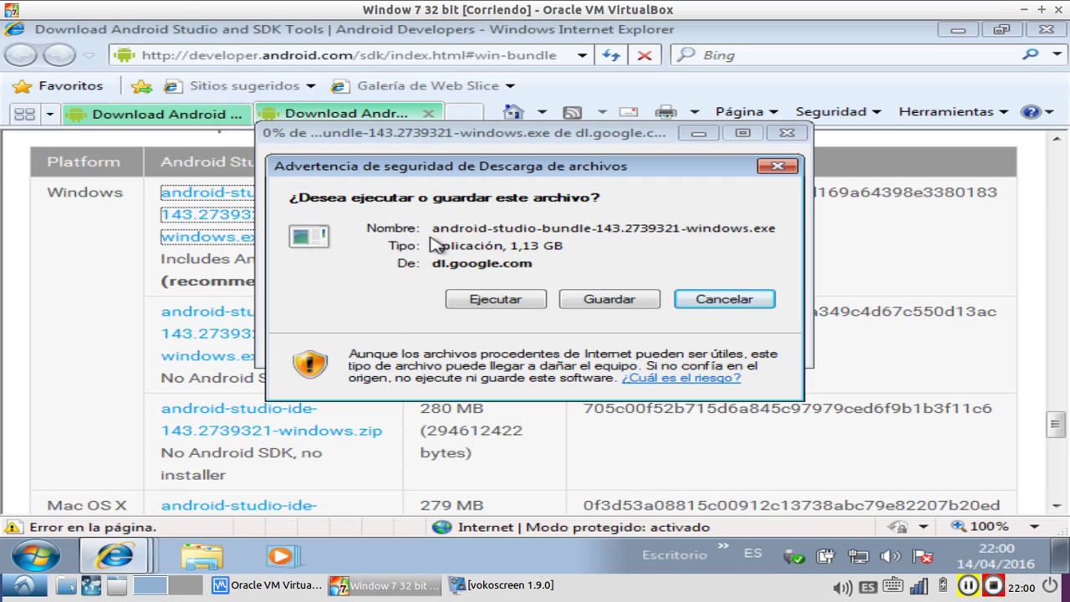
left_click(488, 301)
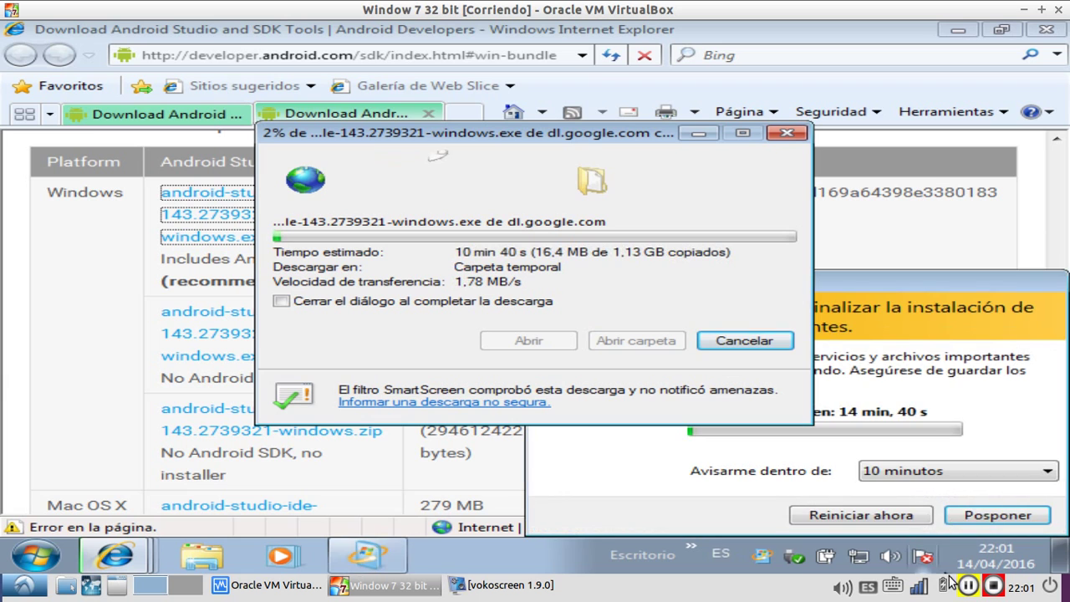
Step: Postpone the Windows update restart for 10 minutes and minimize the browser window
left_click(997, 515)
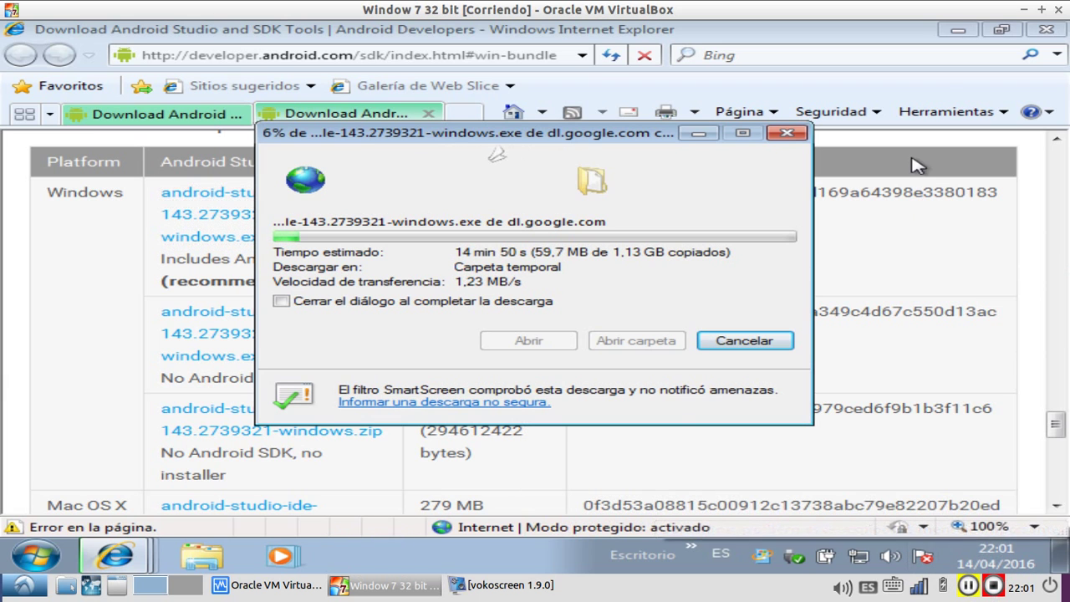
left_click(959, 32)
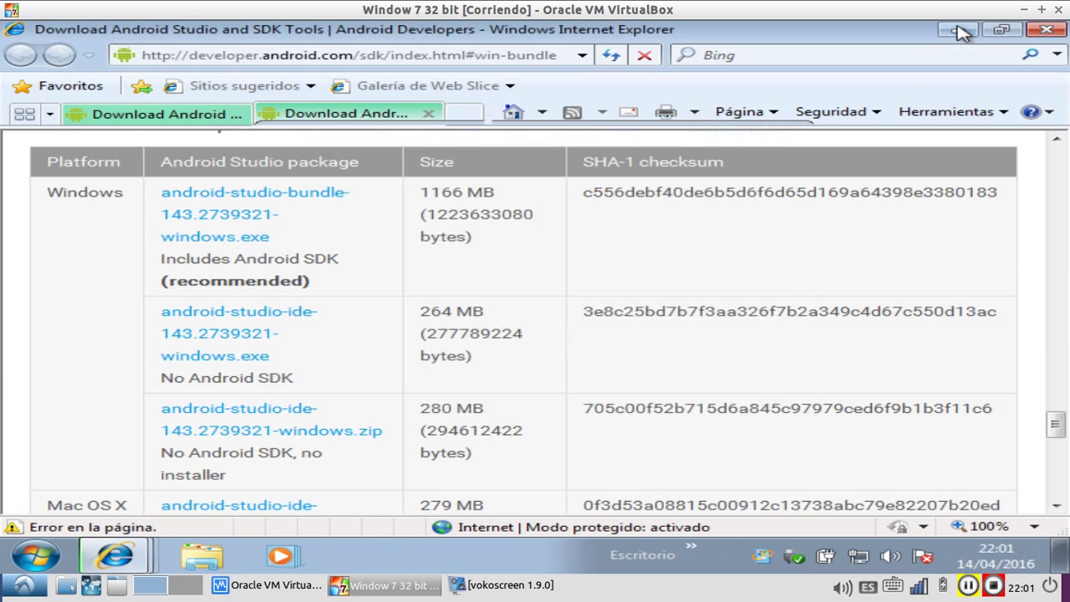
left_click(959, 31)
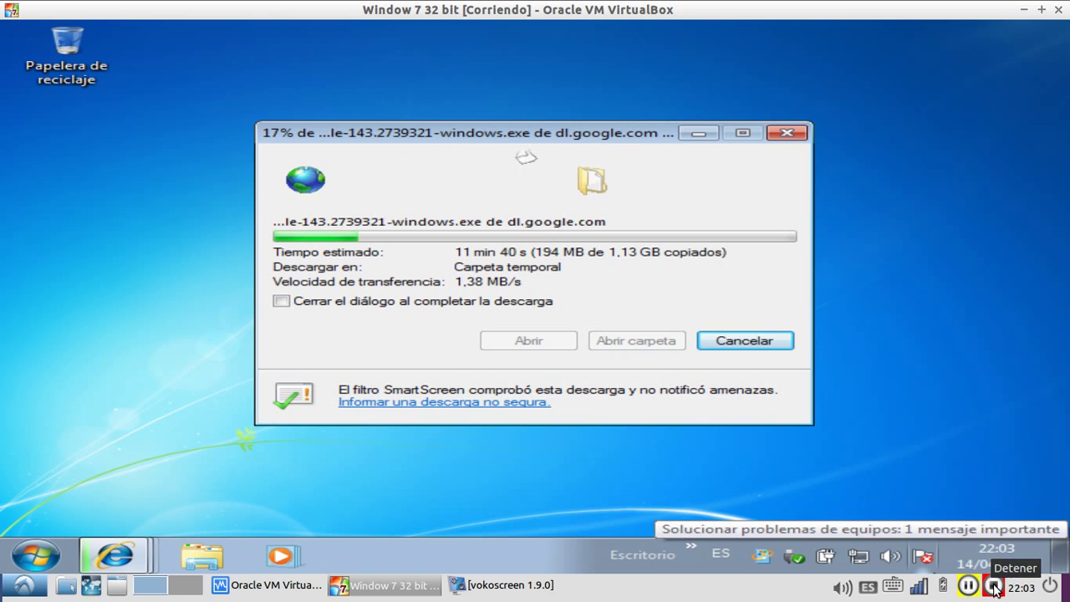
left_click(967, 584)
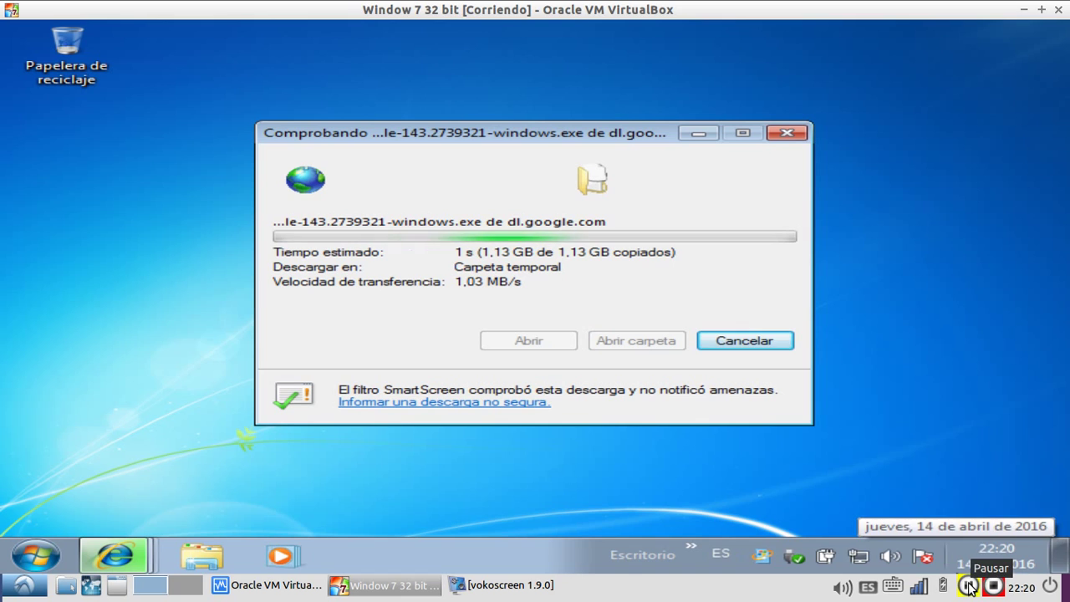
left_click(969, 587)
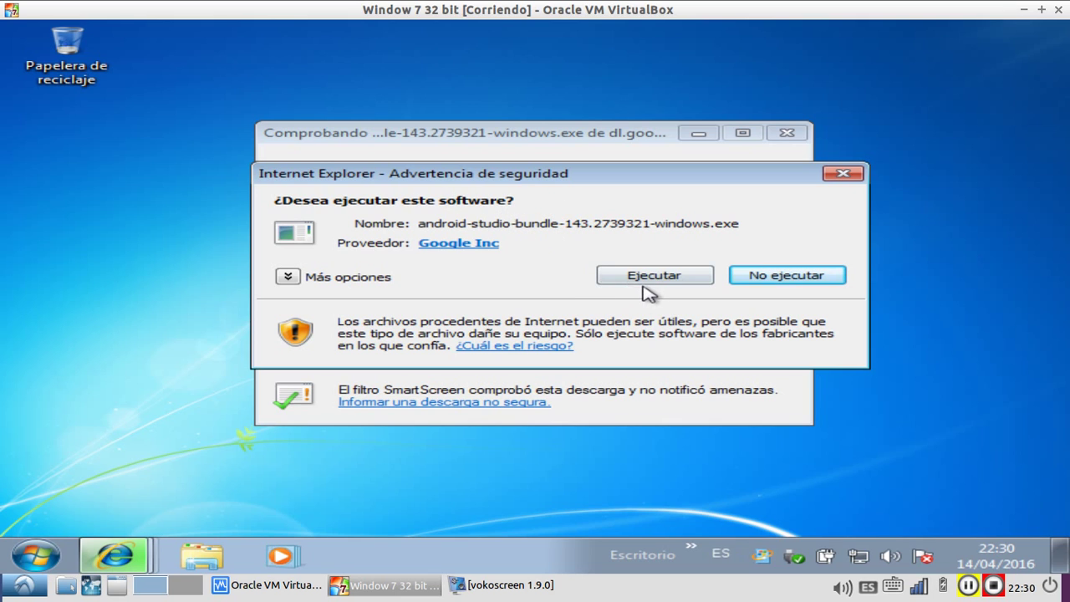
Step: Expand the security warning's options and run the Google Inc installer, keeping the choice to be asked every time
left_click(287, 278)
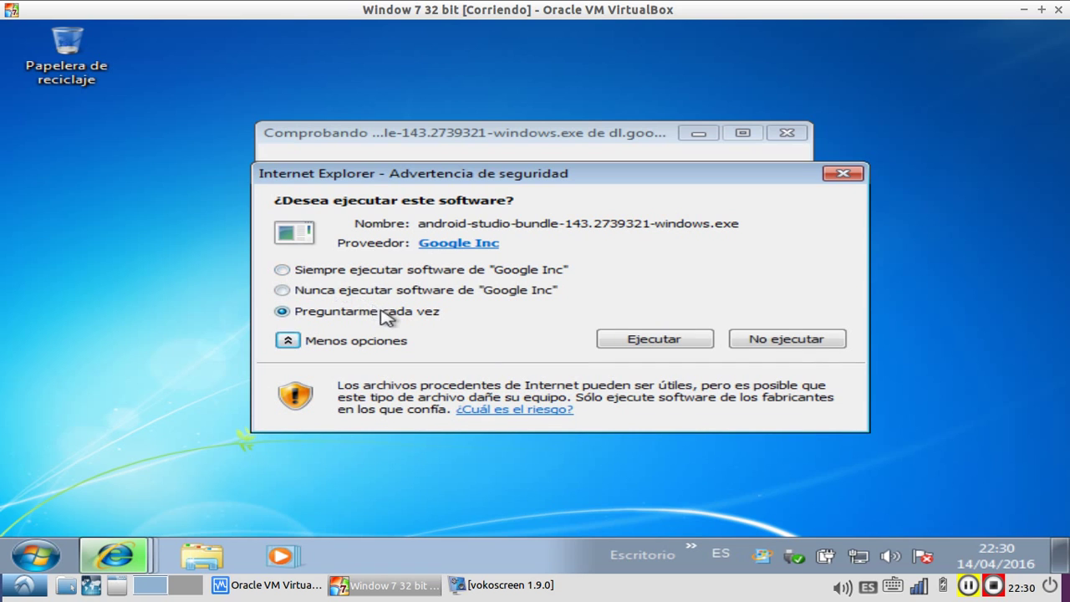
left_click(660, 339)
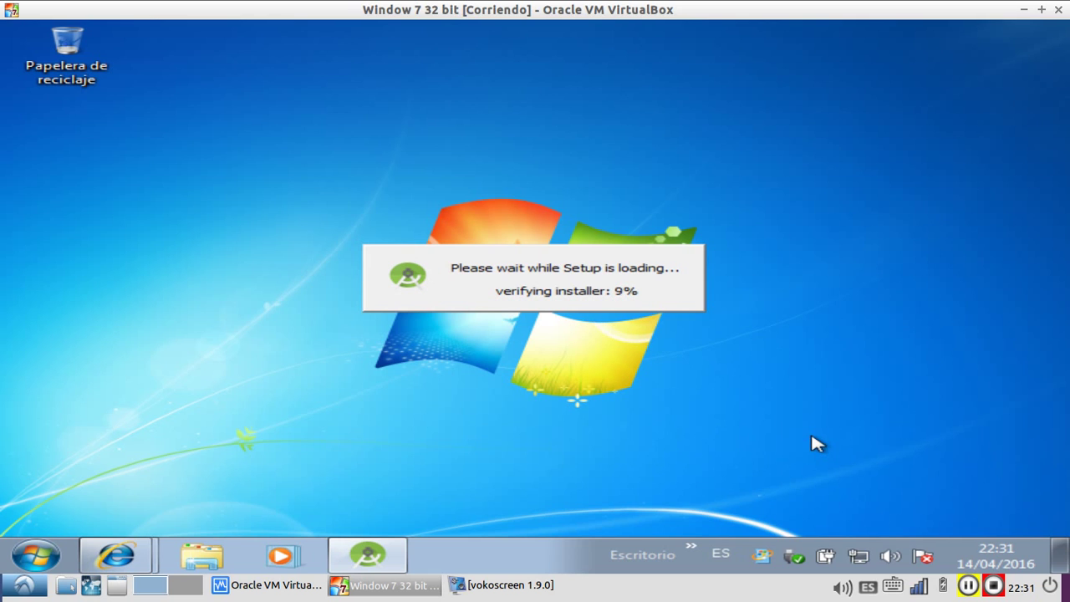
left_click(969, 587)
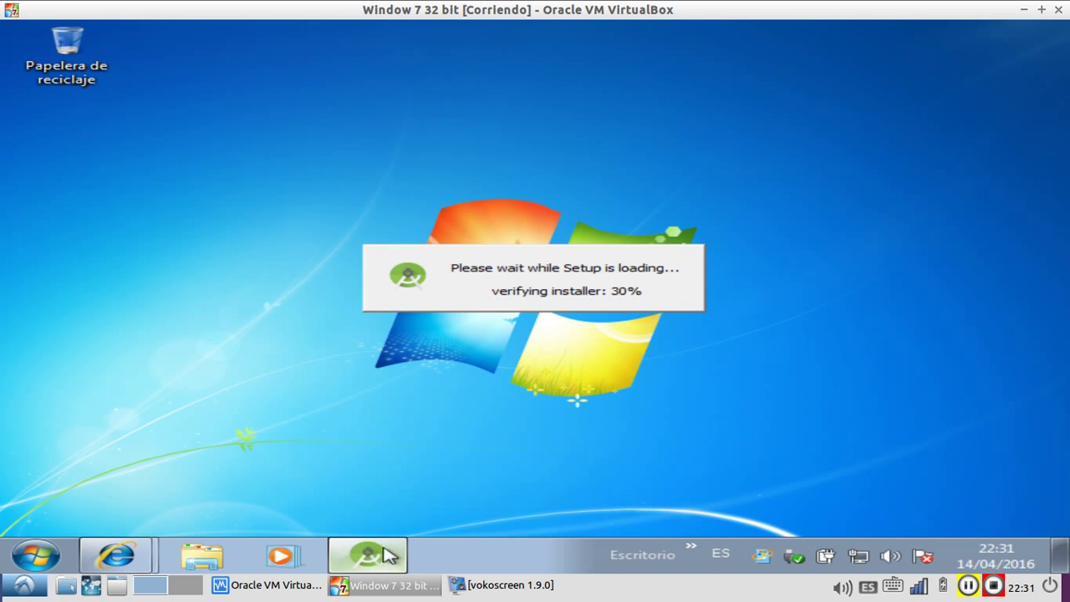
mouse_move(389, 555)
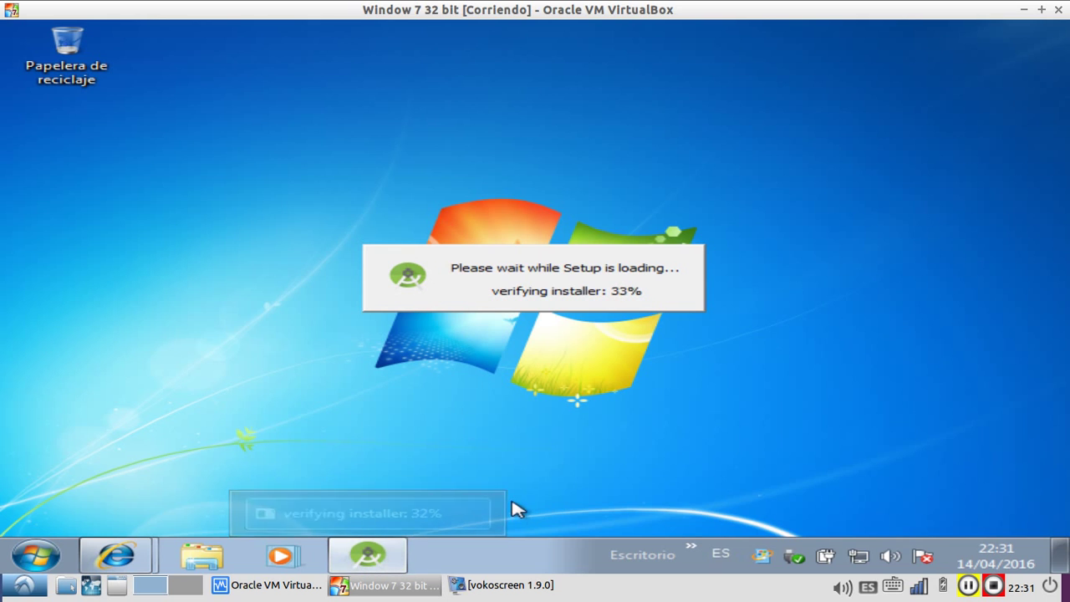
mouse_move(359, 564)
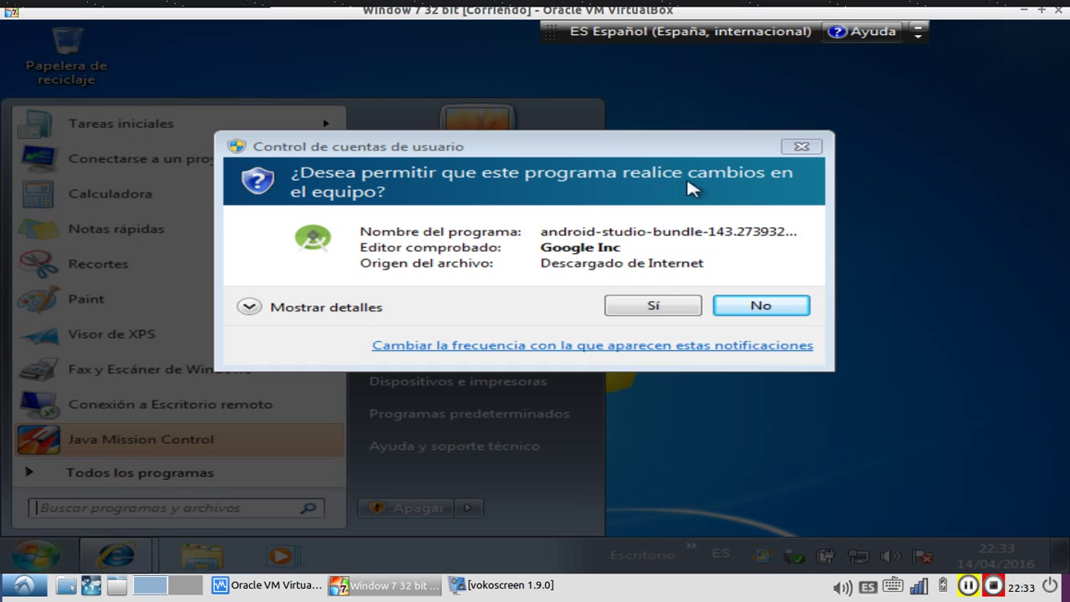
Step: Allow the installer to make changes to the computer and proceed with Android Studio, Android SDK and Android Virtual Device as the components
left_click(649, 303)
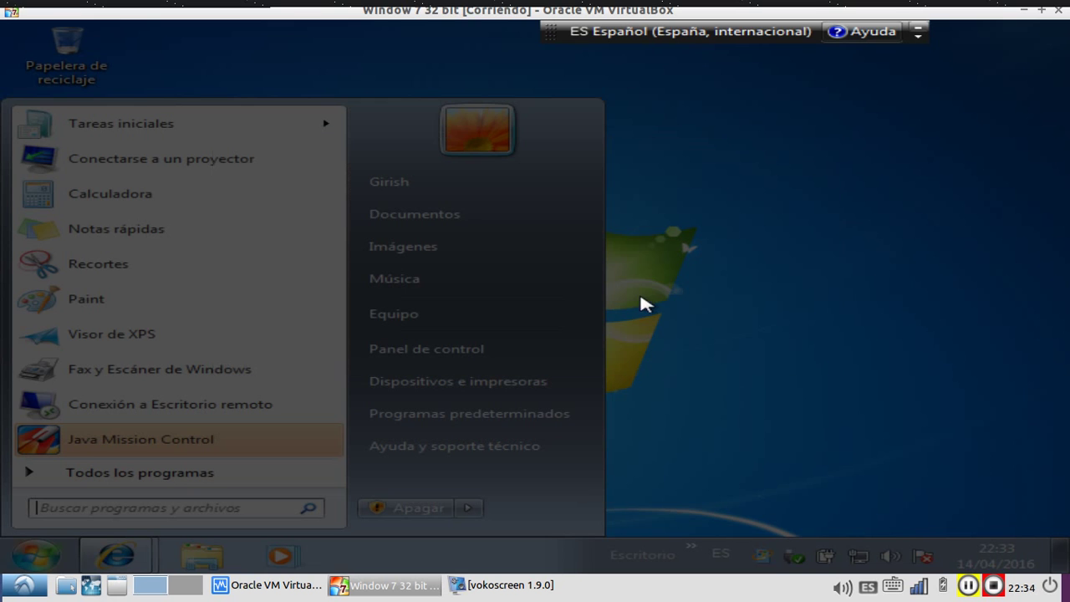
left_click(48, 553)
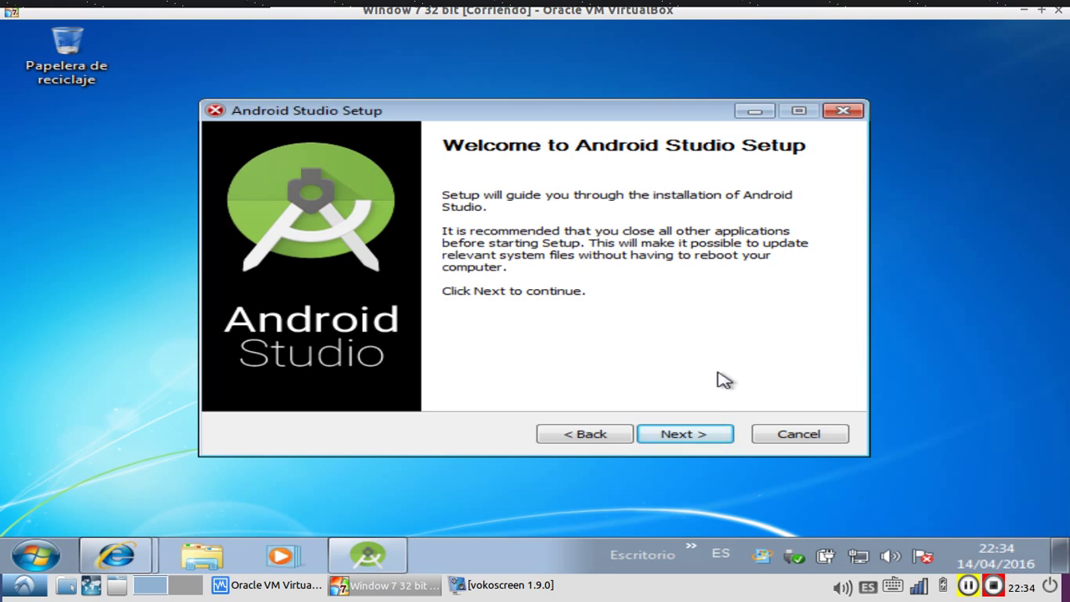
left_click(703, 437)
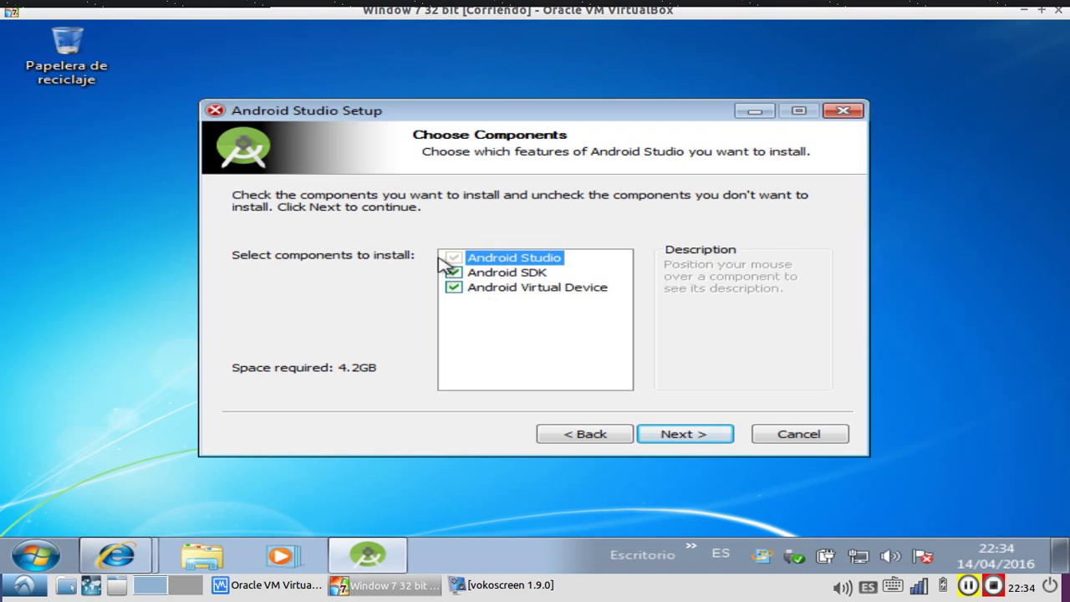
mouse_move(459, 263)
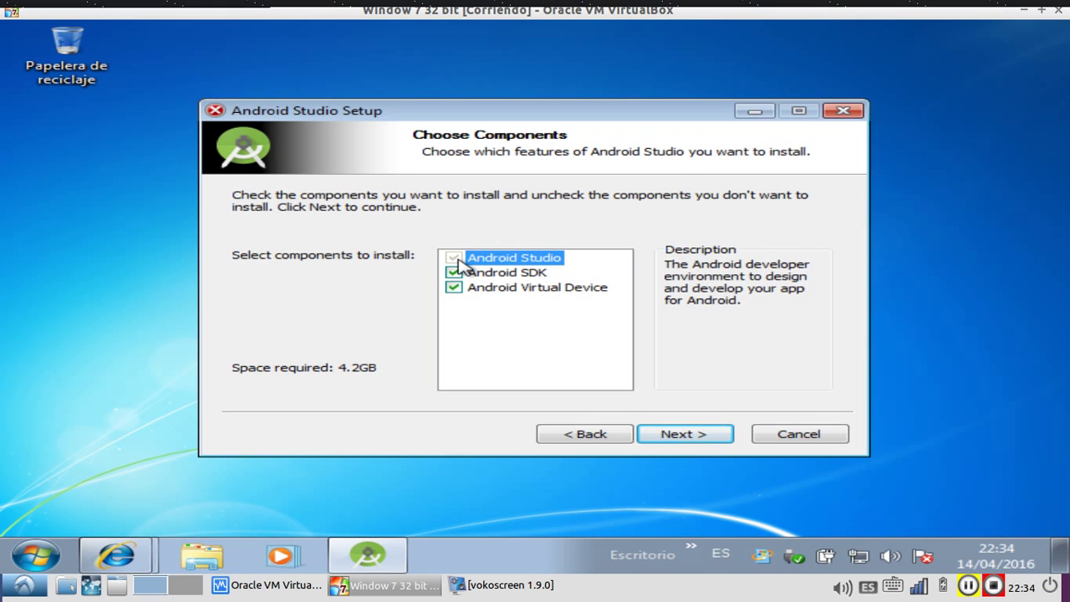
mouse_move(511, 297)
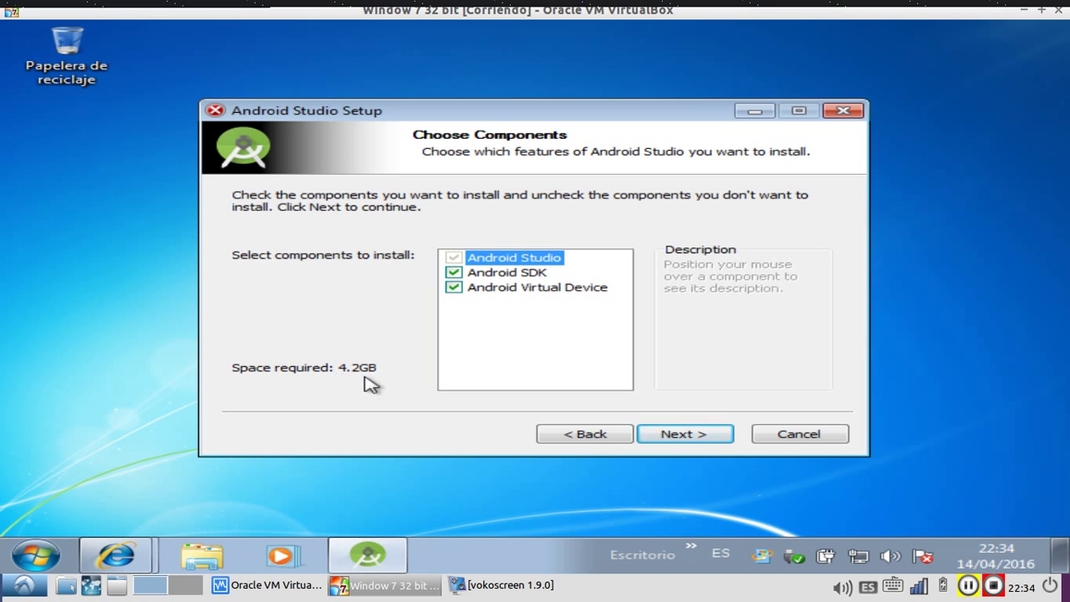
left_click(687, 435)
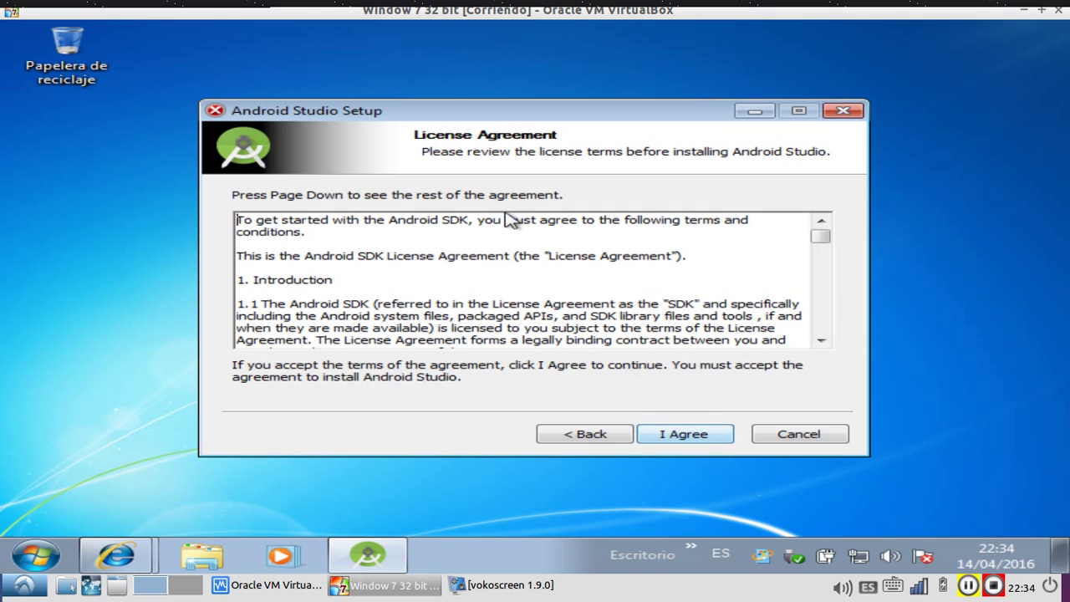
Step: Accept the license agreement and install to the default locations with Android Studio as the Start Menu folder
left_click(680, 435)
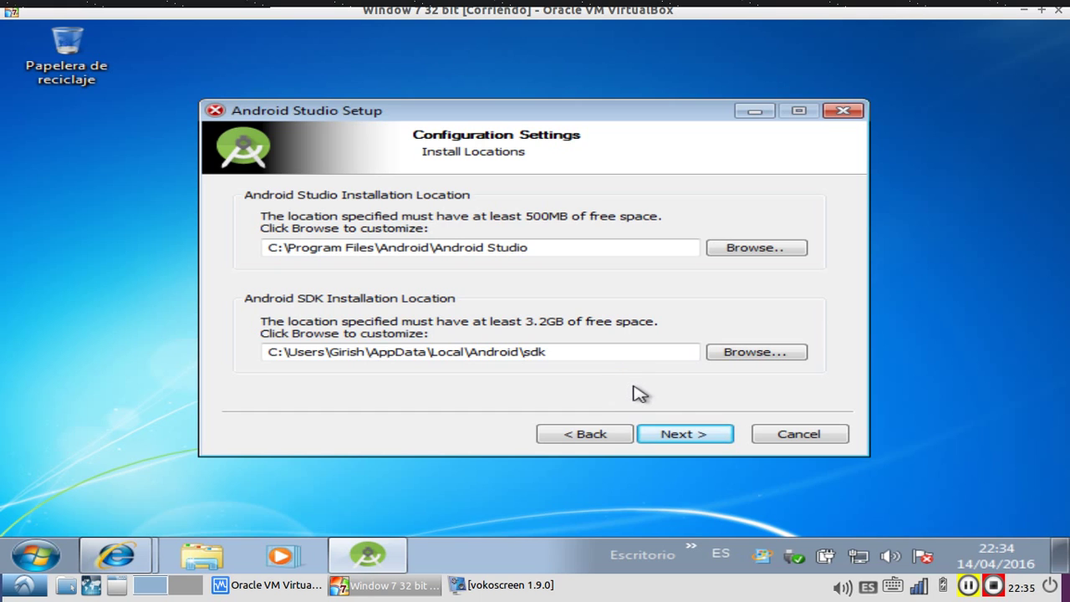
left_click(693, 435)
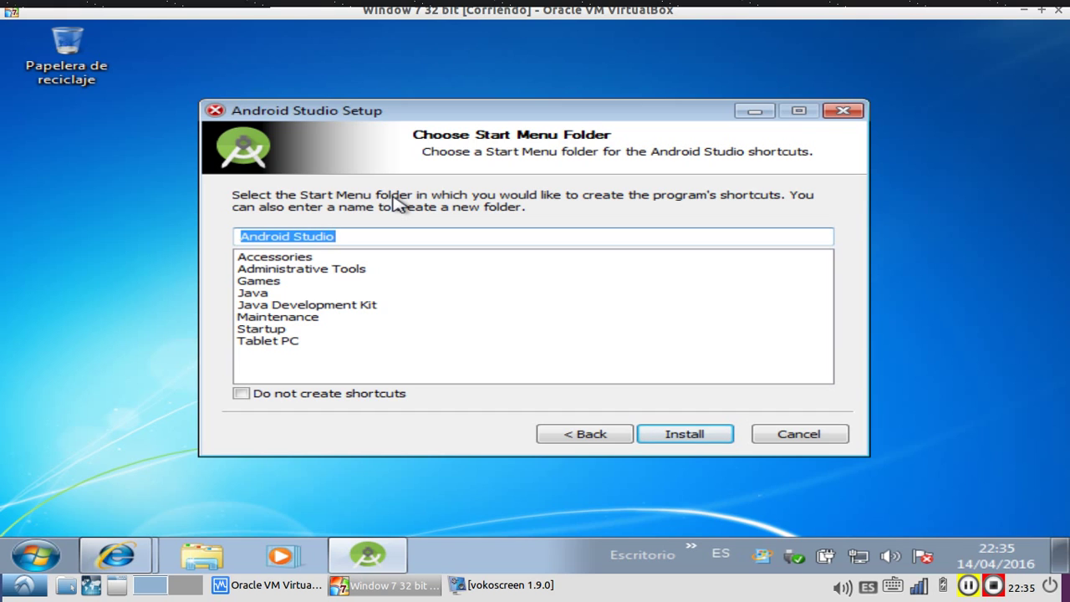
left_click(674, 439)
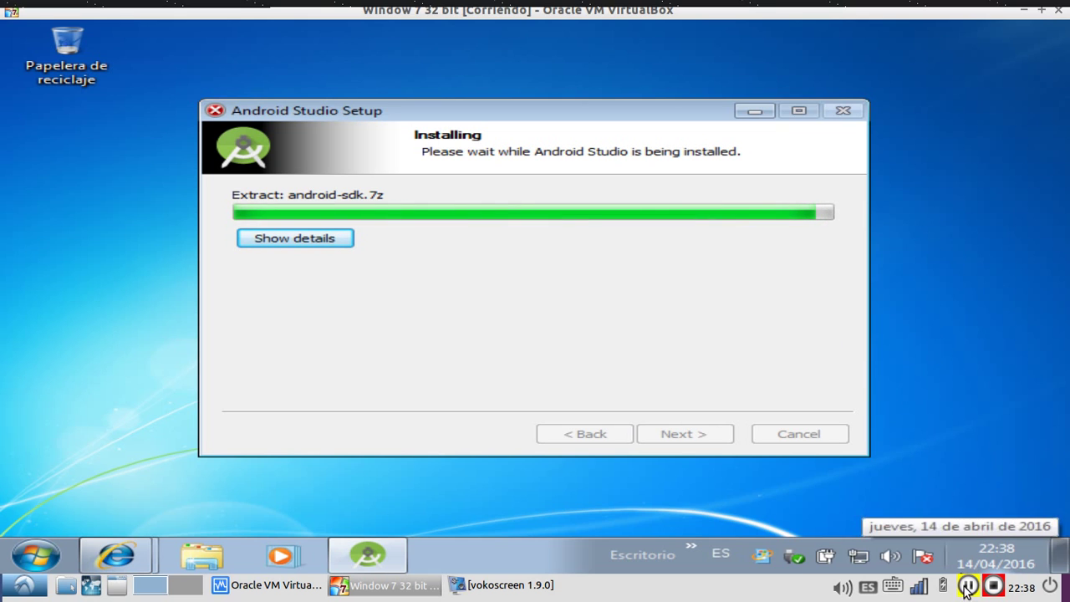
left_click(967, 588)
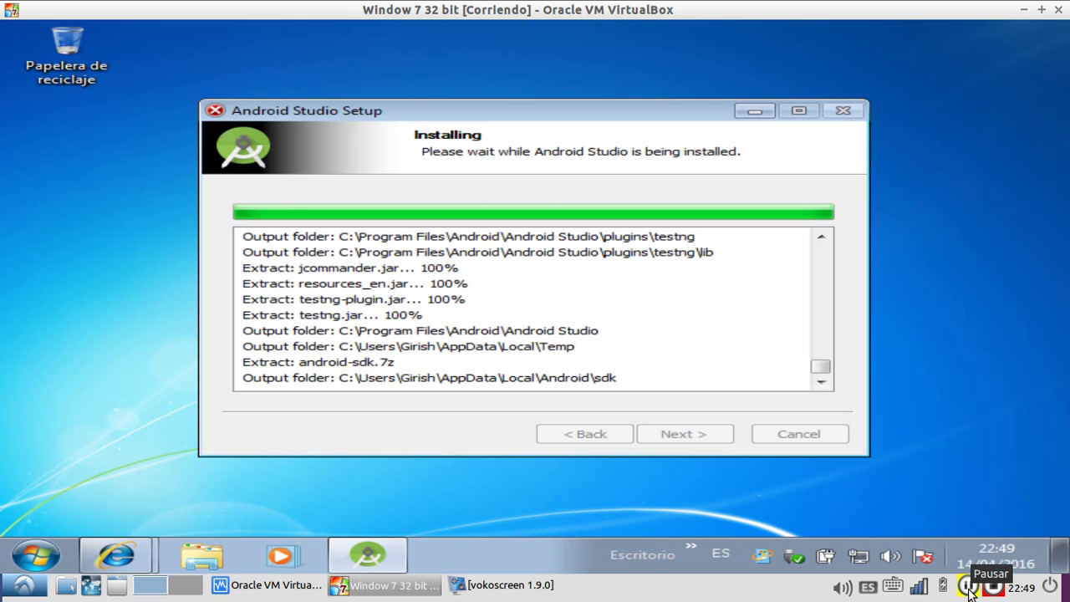
left_click(968, 588)
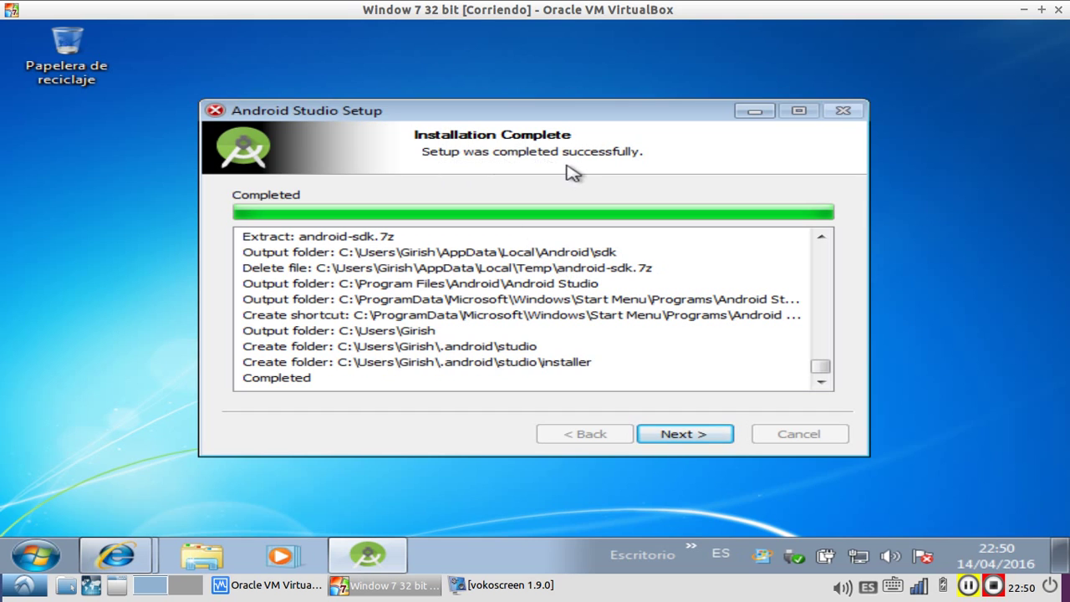
Step: Finish setup with Start Android Studio enabled and choose not to import settings from a previous version
left_click(674, 437)
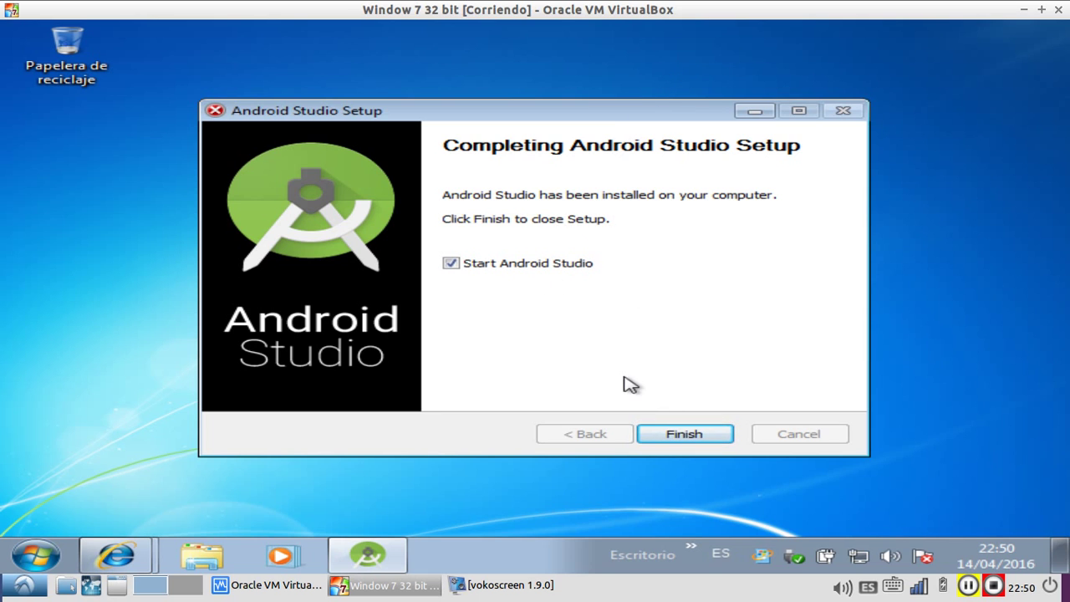
left_click(677, 435)
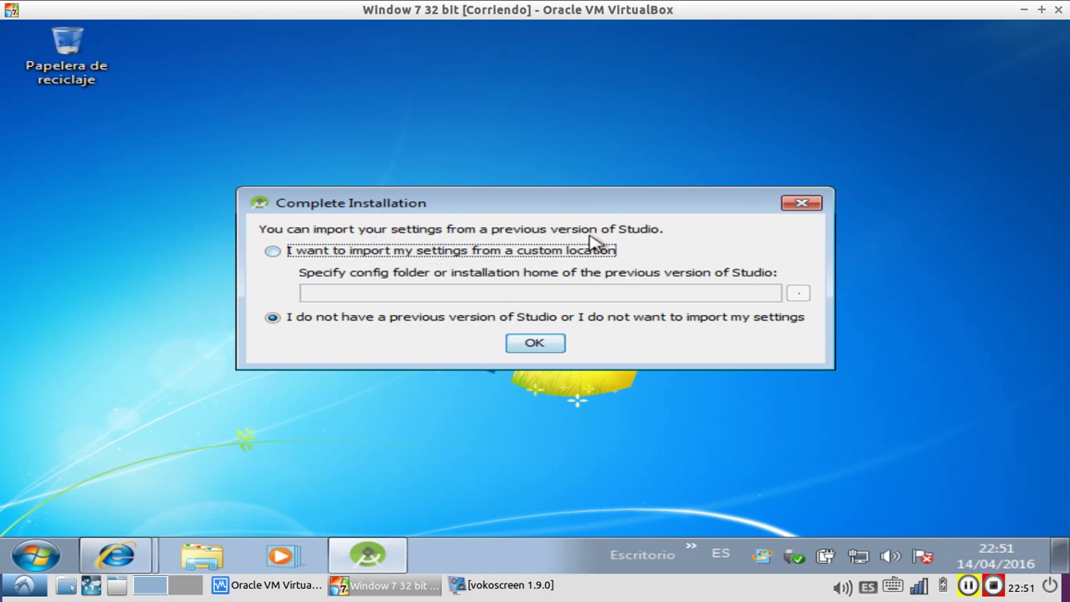
left_click(534, 345)
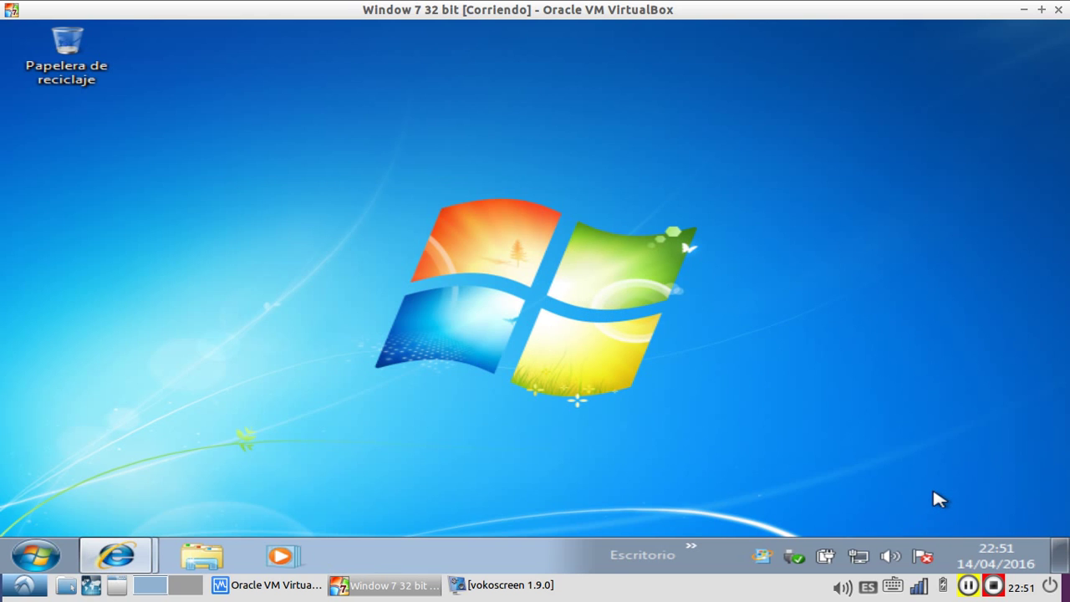
left_click(968, 589)
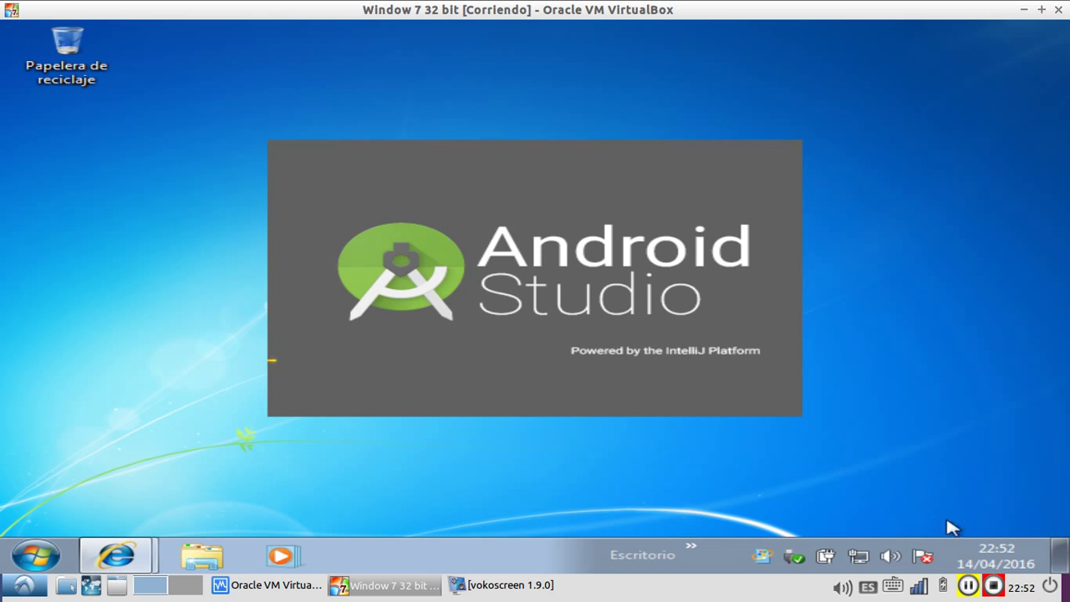
left_click(968, 589)
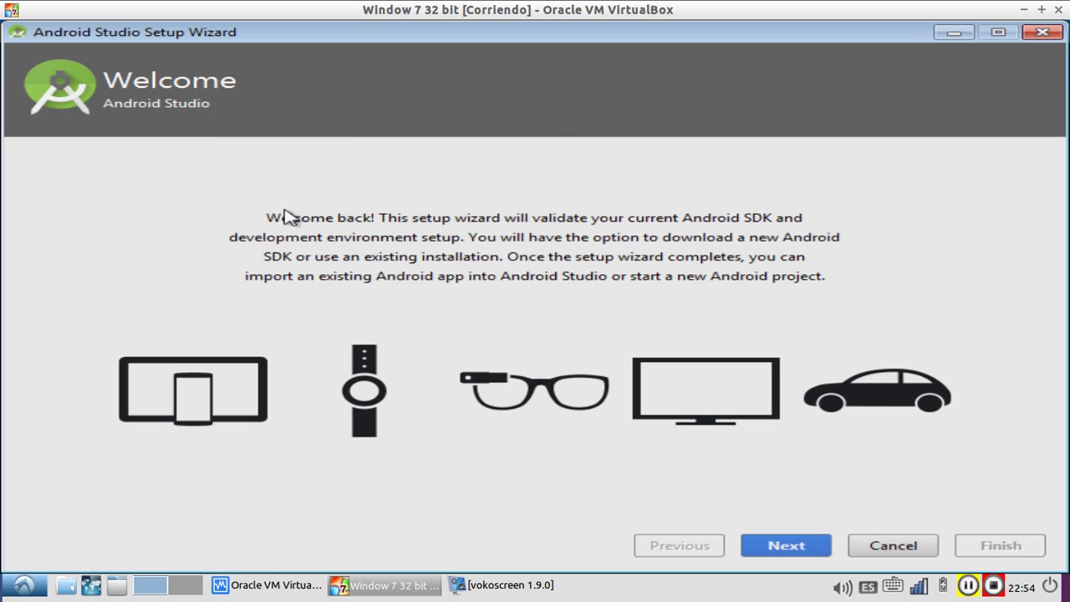
Step: Go through the Android Studio Setup Wizard with the Standard install type and start downloading the SDK components
left_click(790, 547)
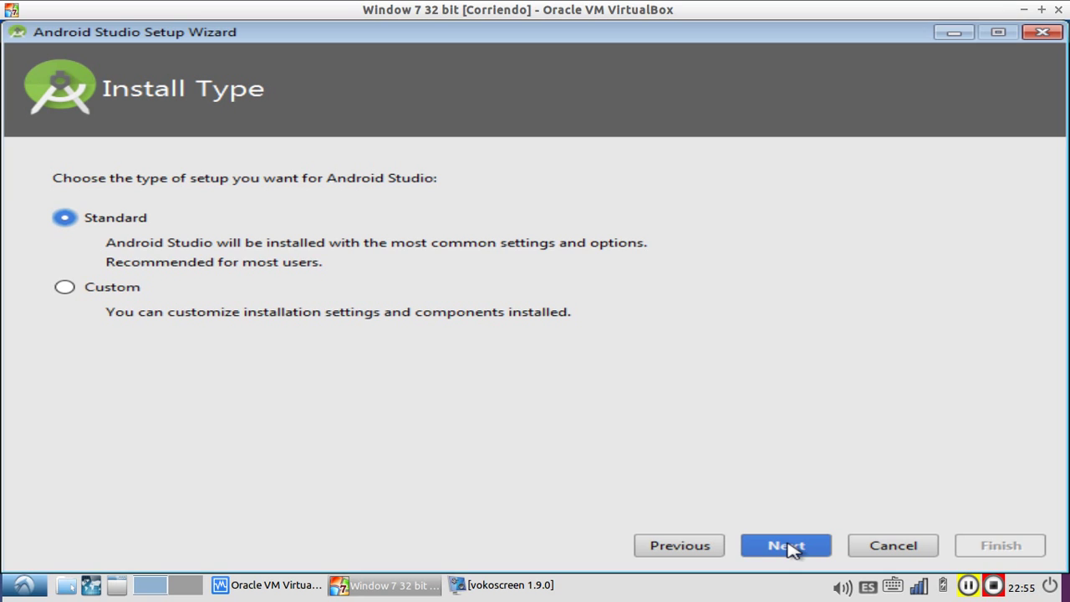
left_click(792, 549)
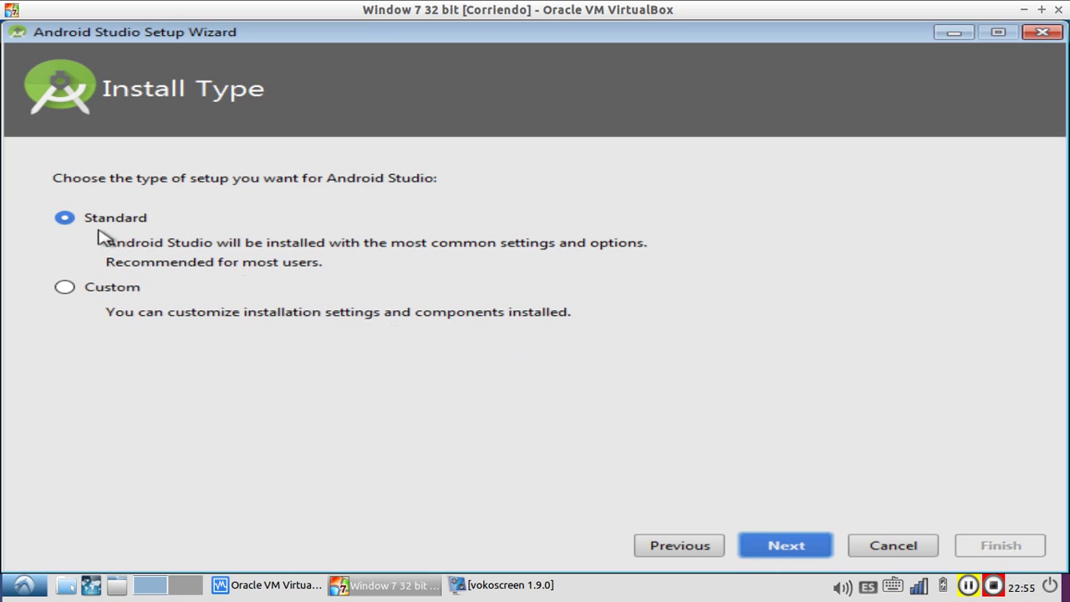
key("Return")
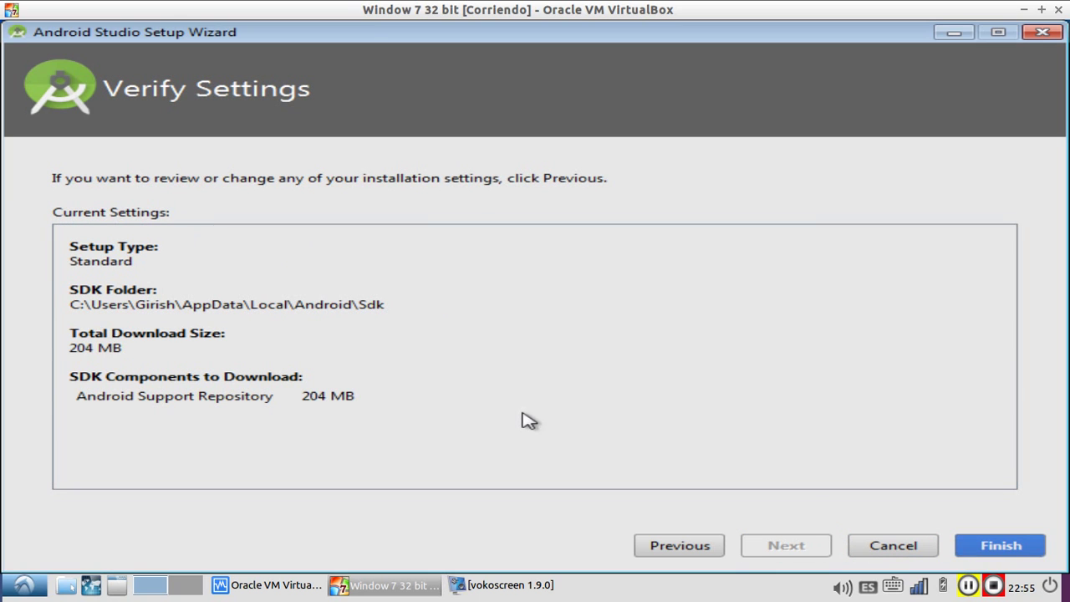
left_click(986, 546)
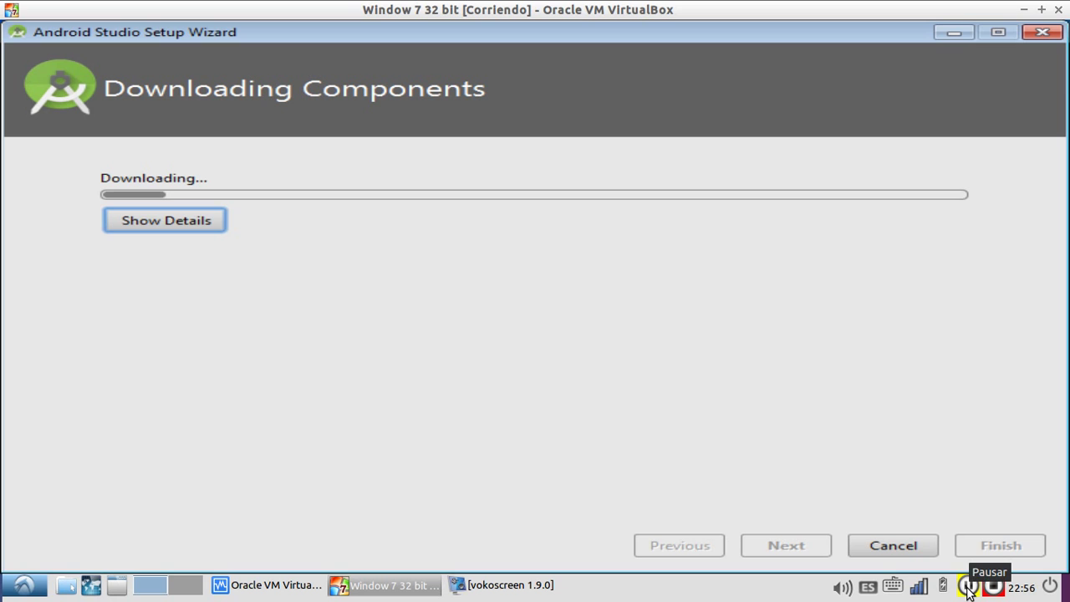
left_click(967, 588)
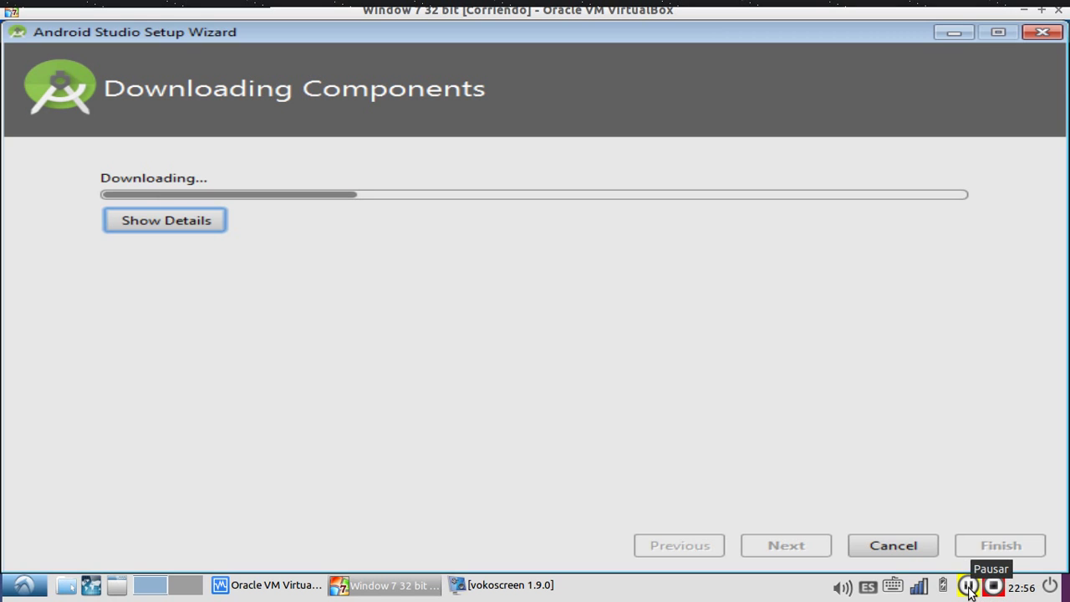
left_click(968, 588)
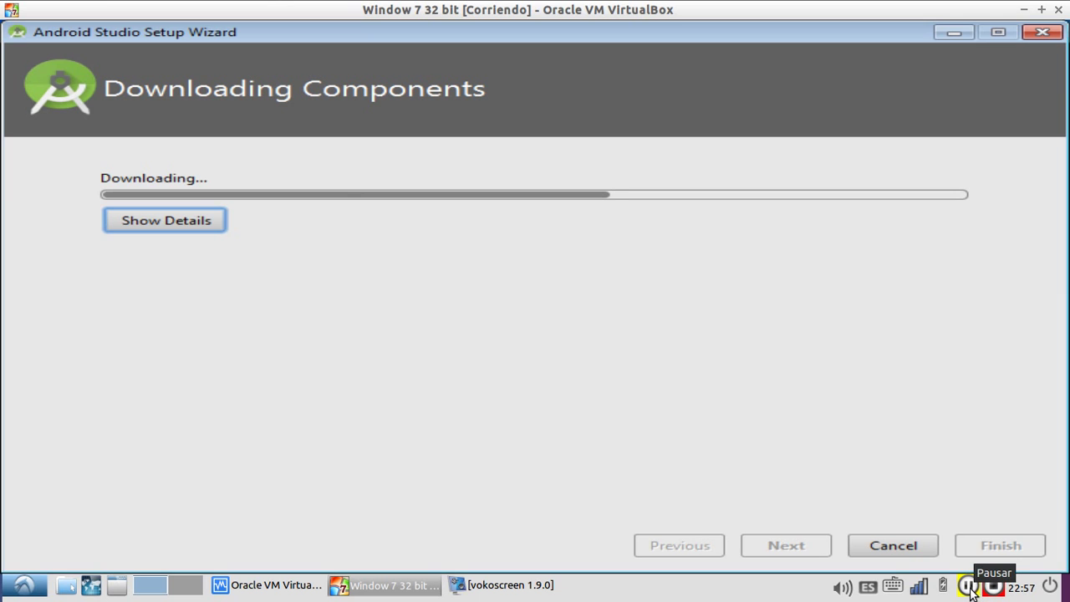
left_click(969, 588)
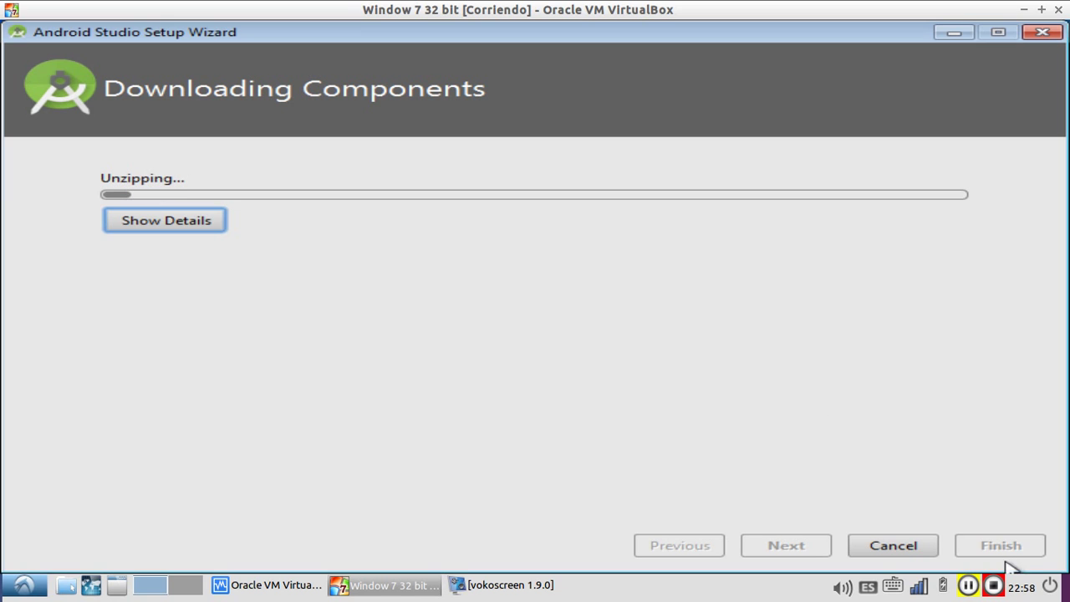
left_click(970, 586)
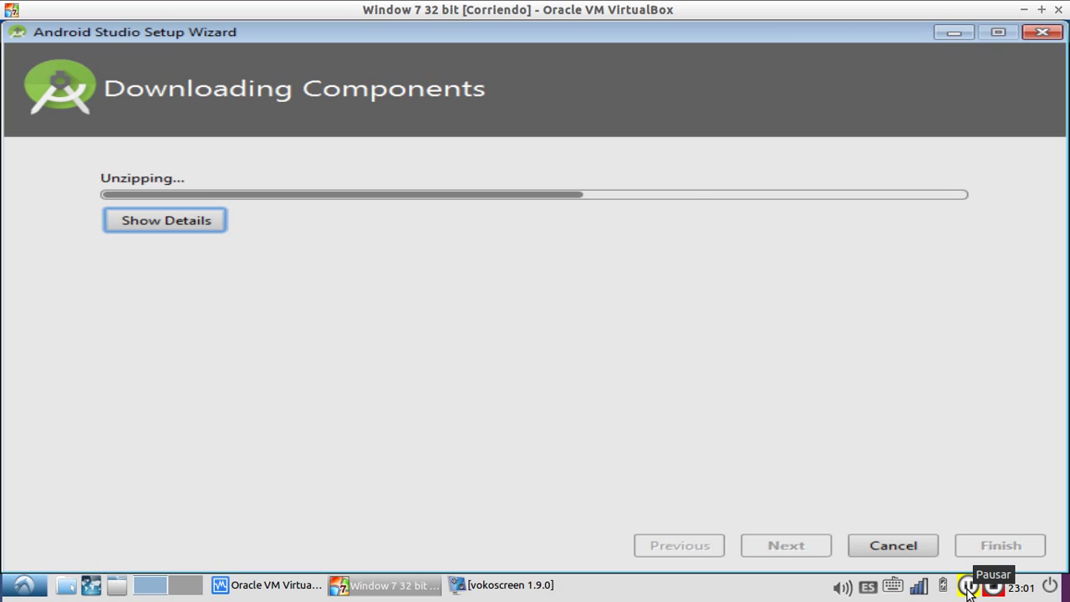
left_click(968, 588)
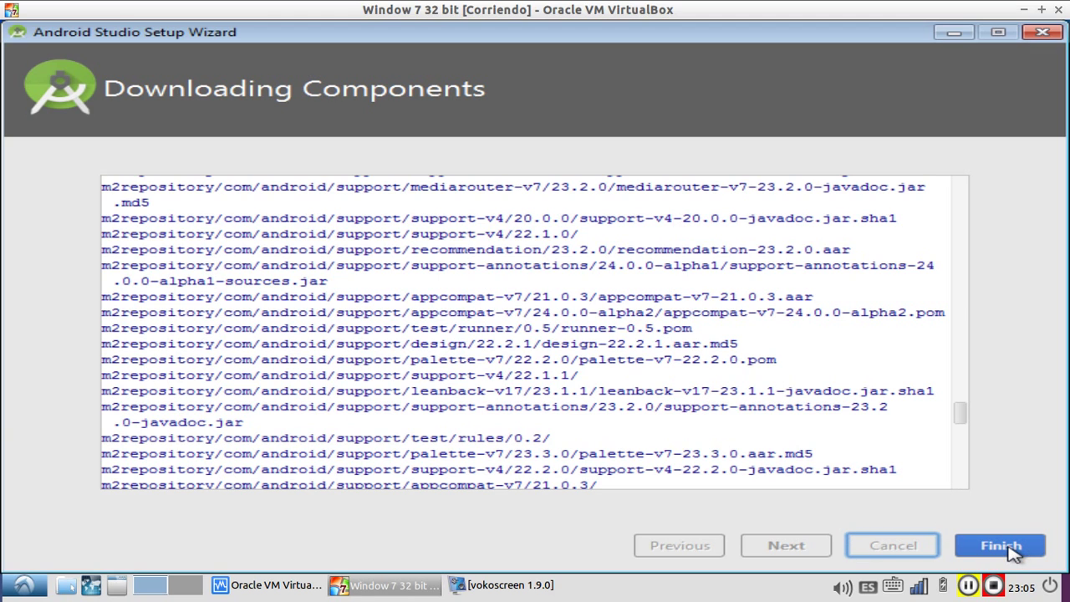
Step: Check the end of the component installation log, finish the setup wizard and start a new Android Studio project
left_click(958, 469)
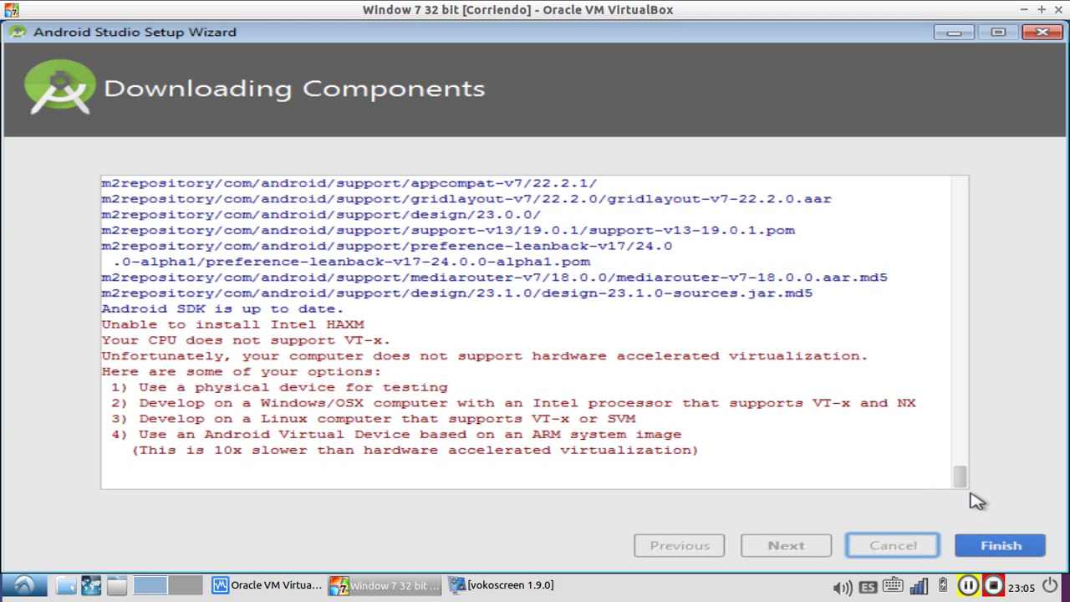
left_click(992, 547)
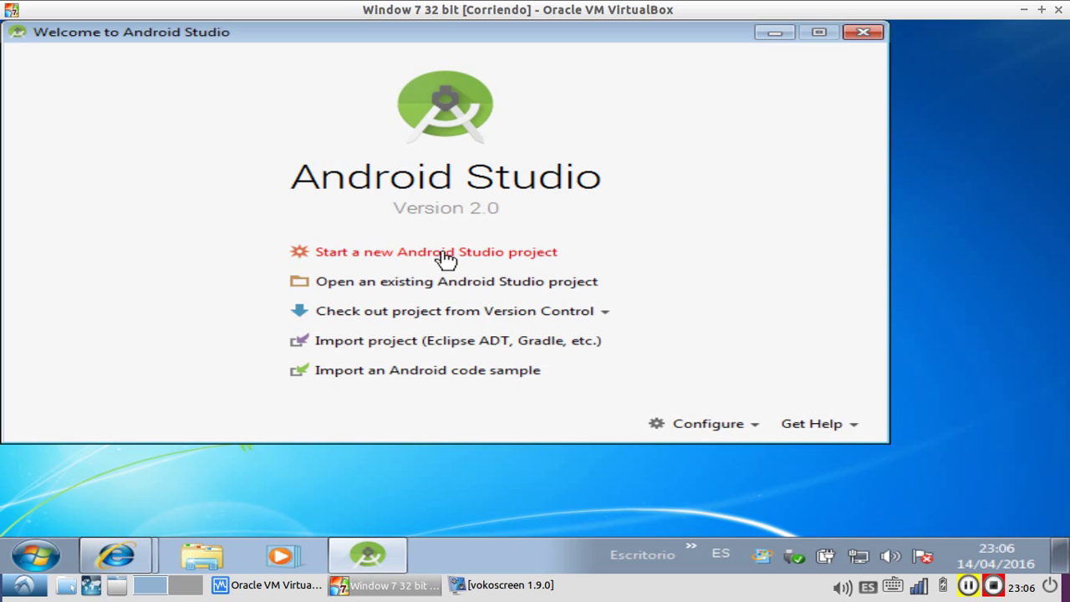
left_click(534, 253)
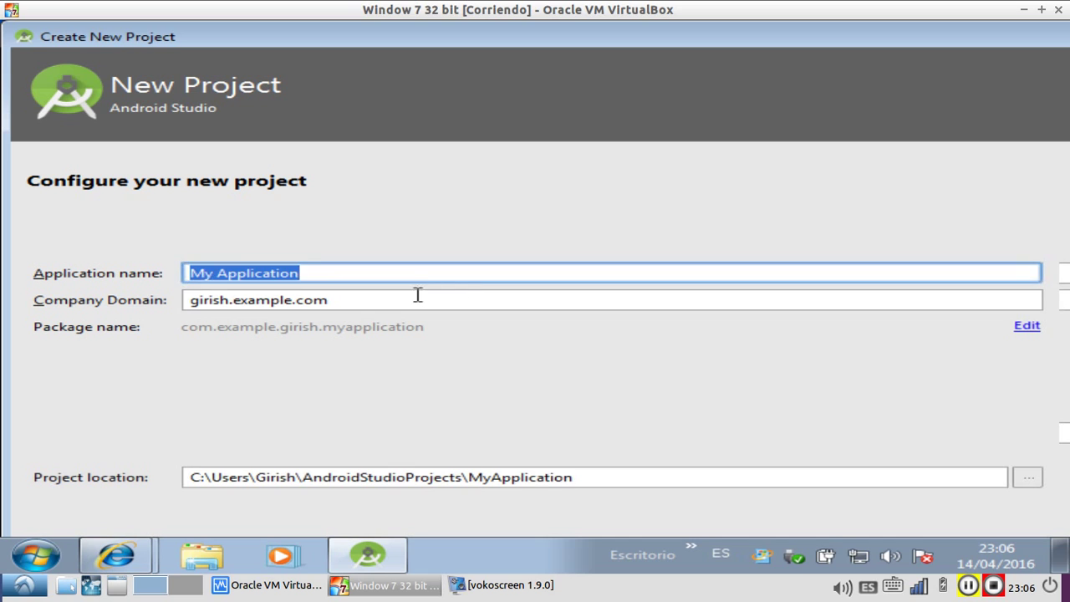